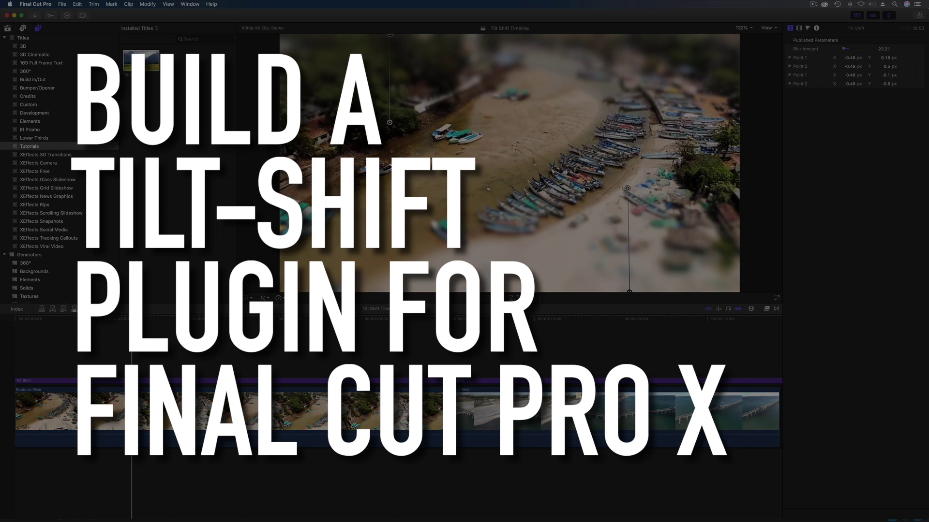
- Scrub the timeline to preview the tilt-shift effect, then drag the title's Blur Amount slider toward 0
mouse_move(131, 334)
mouse_down()
mouse_move(320, 334)
mouse_move(122, 334)
mouse_up()
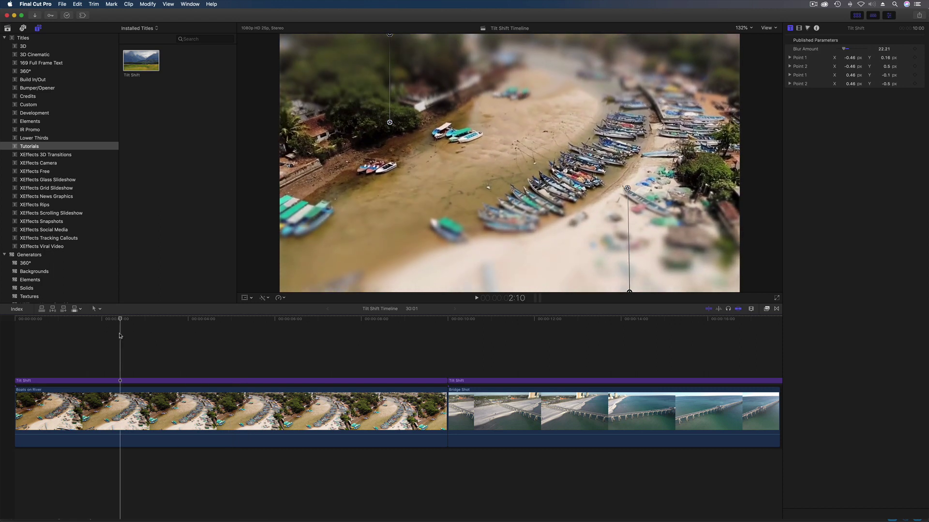
drag(879, 49, 884, 42)
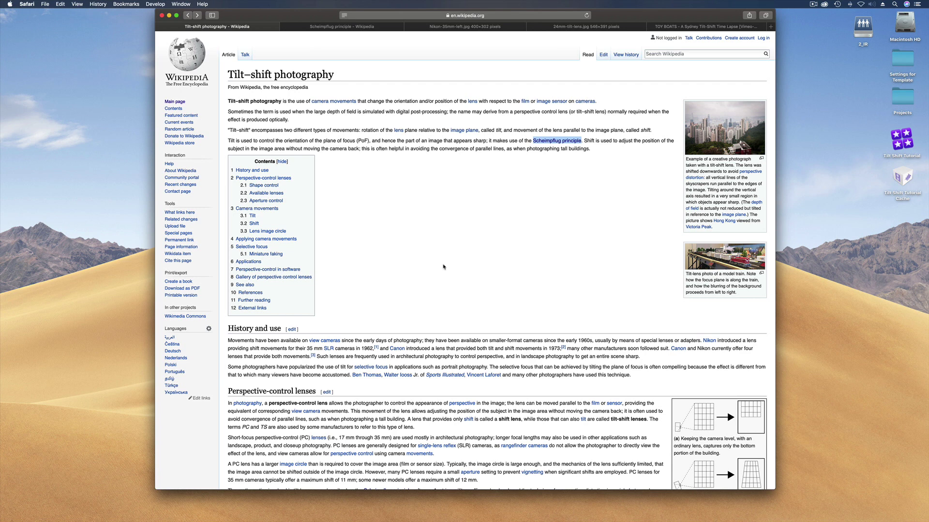
- Read down the Tilt–shift photography article and view the Nikon 35mm and 24mm tilt lens photos
scroll(443, 266, down, 10)
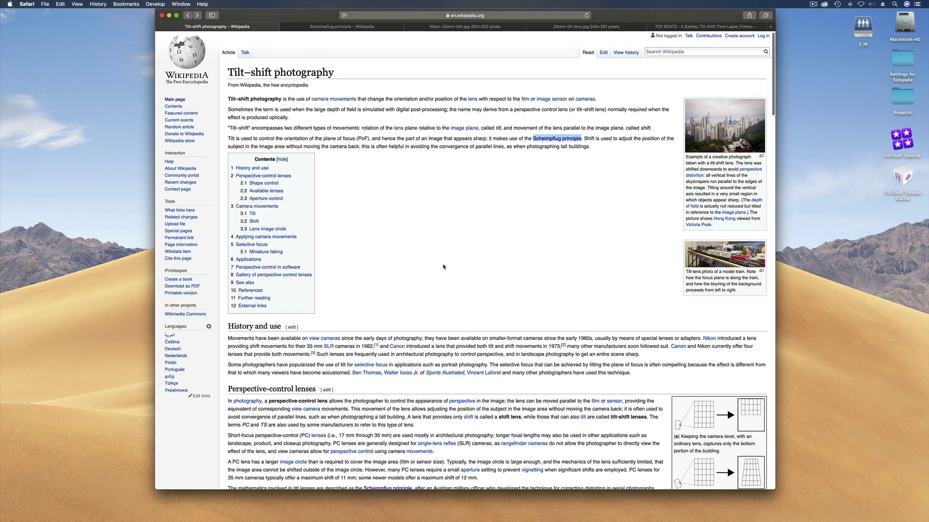
scroll(444, 266, down, 4)
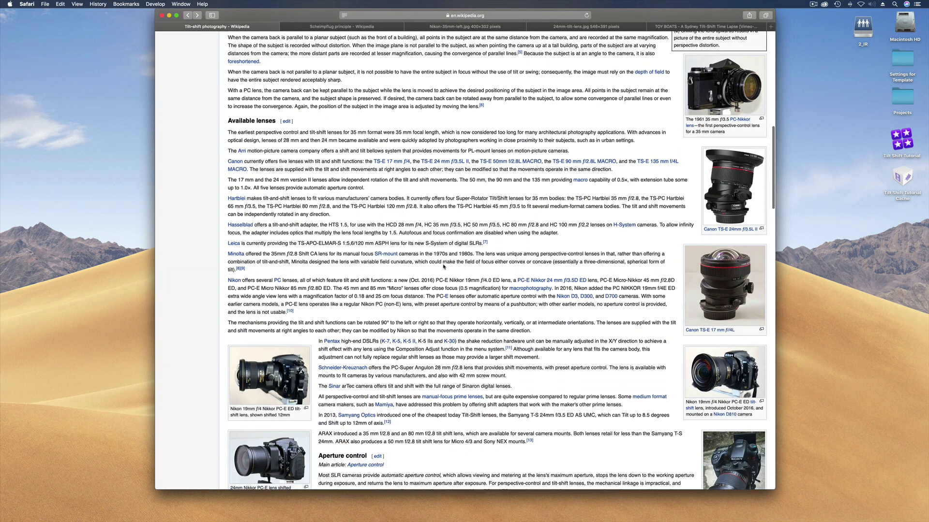
scroll(444, 266, down, 3)
scroll(443, 266, down, 7)
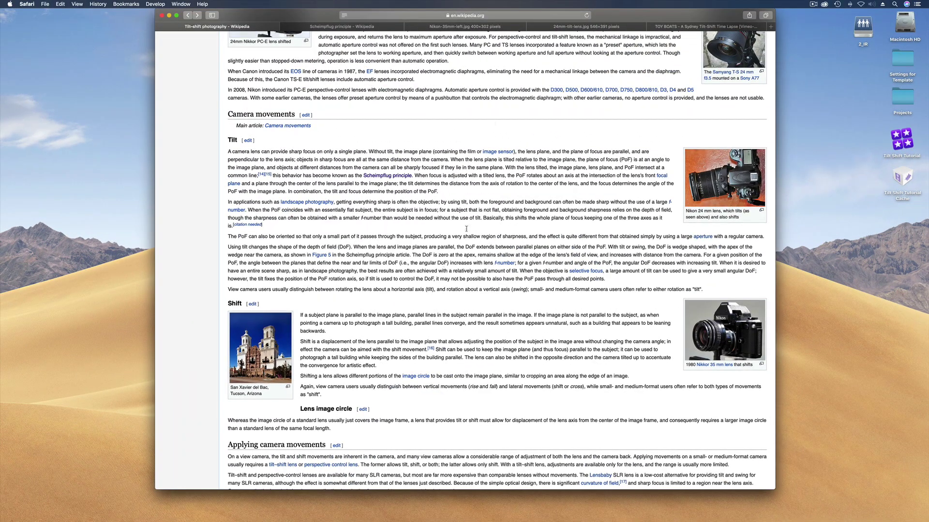
click(452, 14)
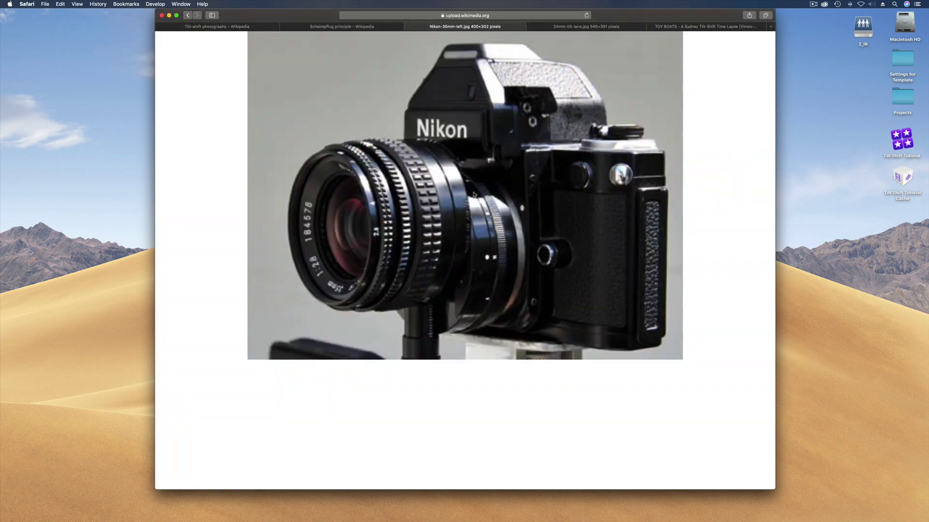
click(579, 28)
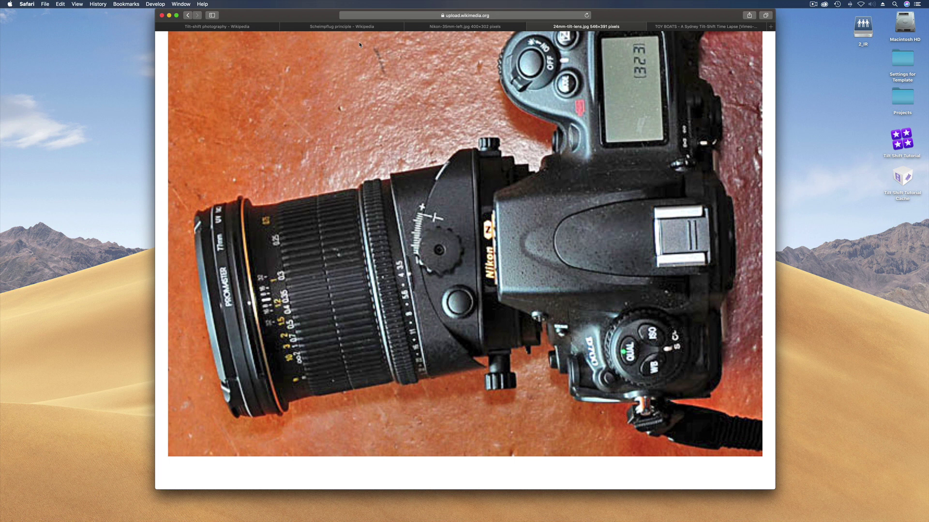
- Switch to the Scheimpflug principle article and skim through it
click(355, 26)
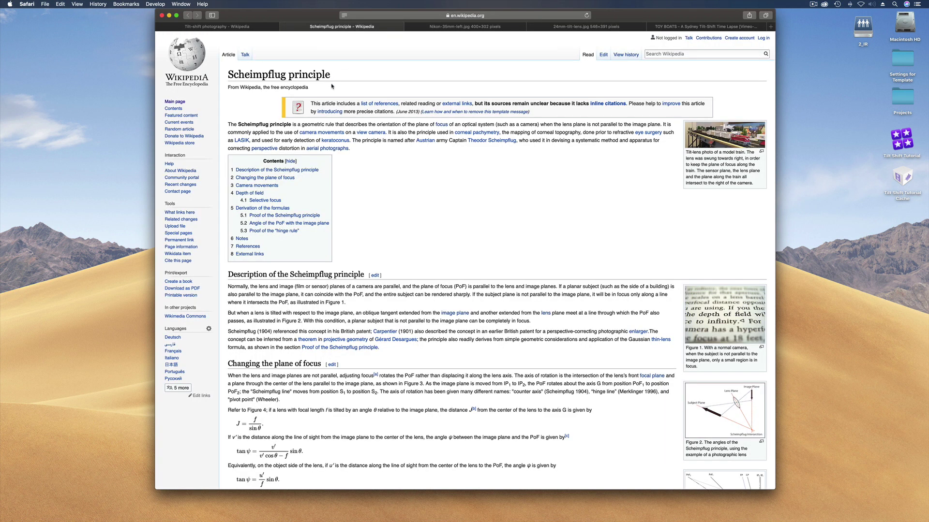
scroll(332, 86, down, 10)
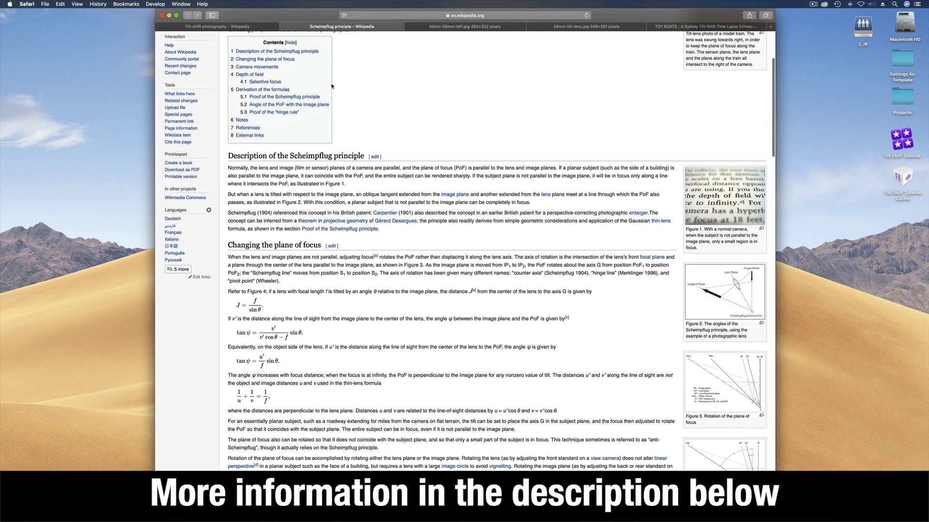
scroll(335, 120, down, 15)
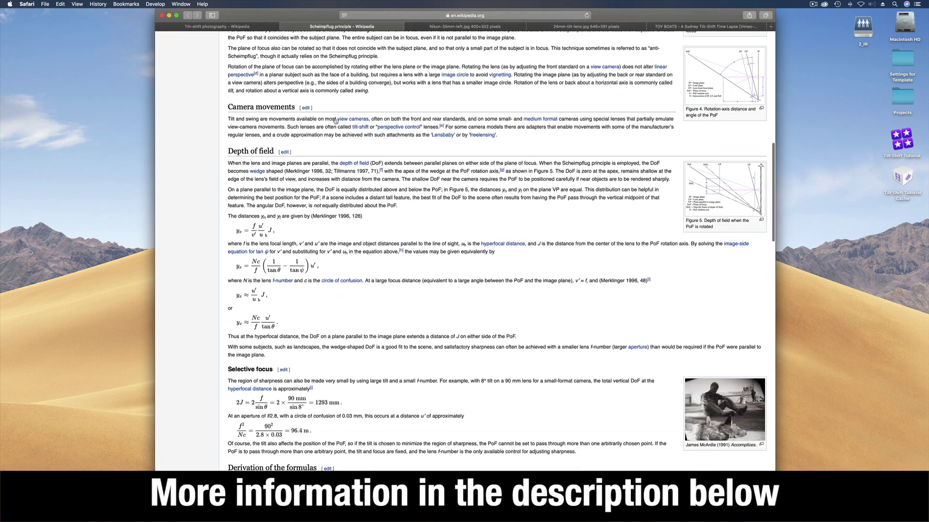
scroll(335, 120, up, 20)
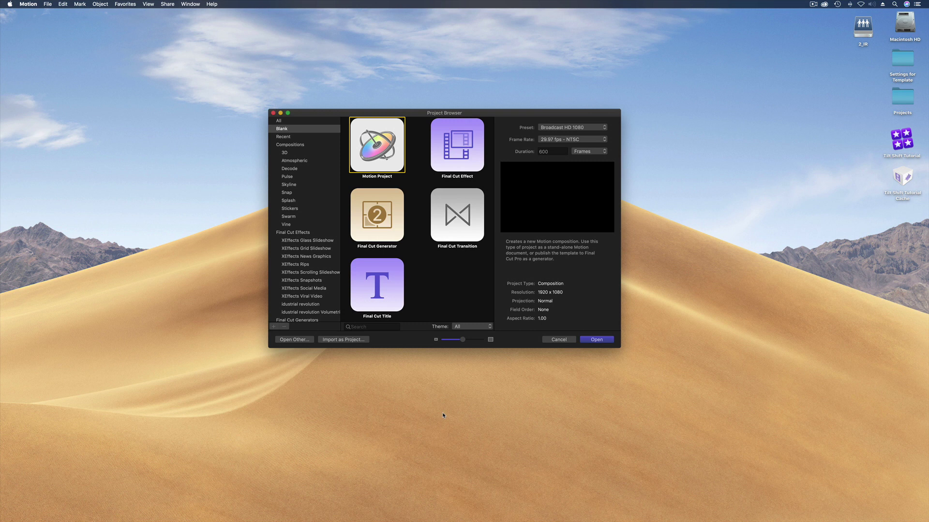
- Create a new project from the Blank Final Cut Title template in the Project Browser
mouse_move(365, 515)
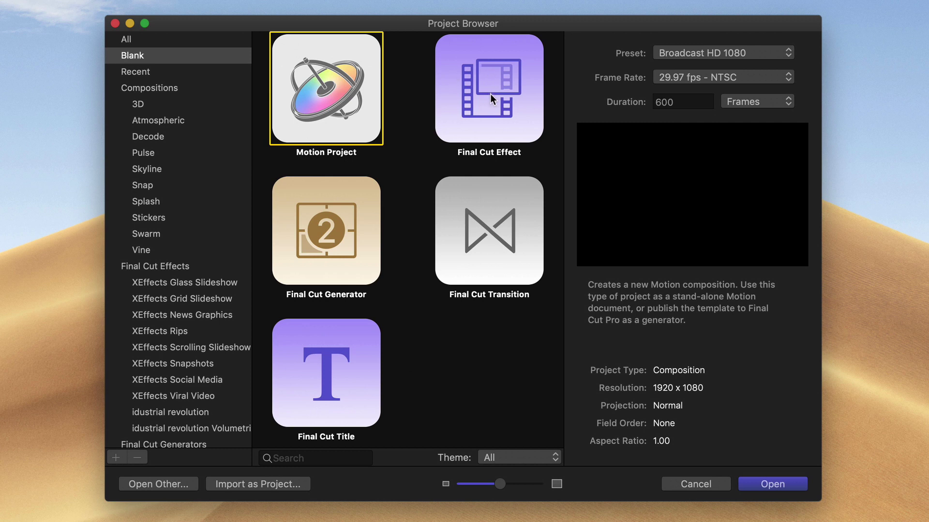
click(327, 363)
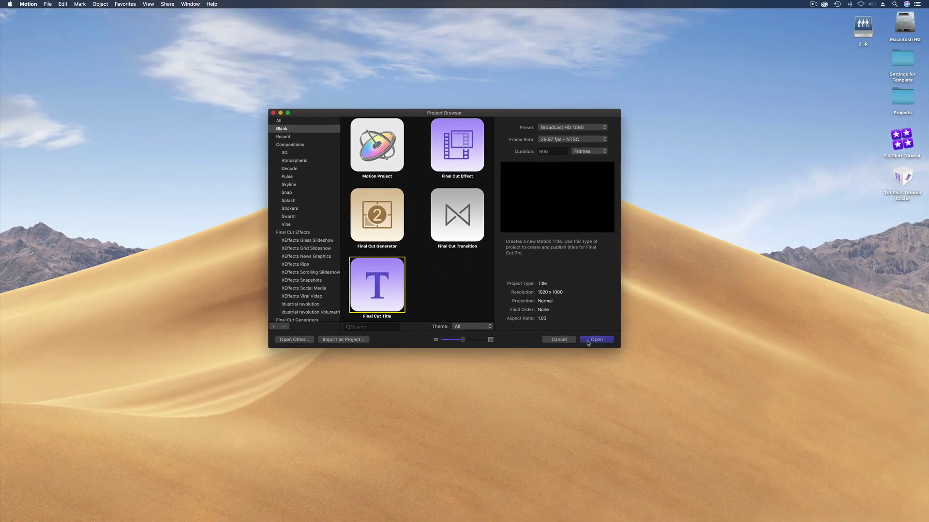
click(588, 341)
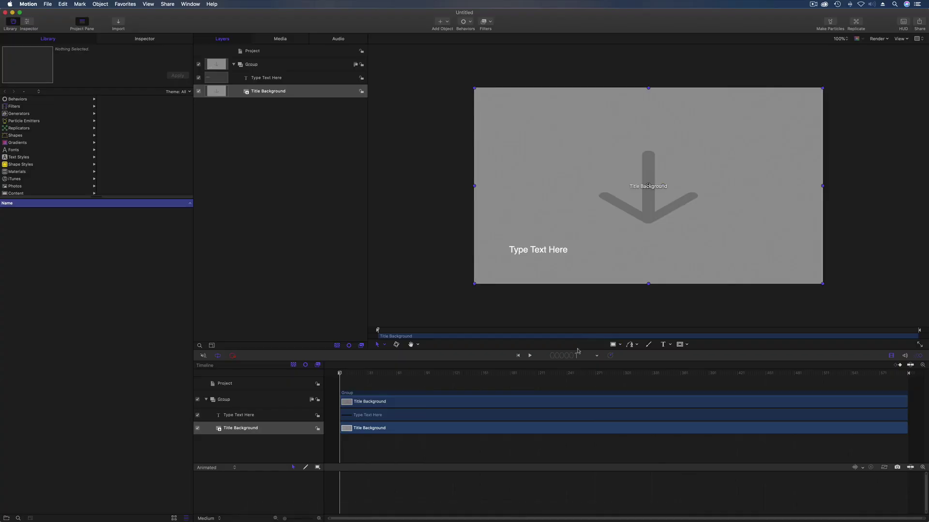
- Preview the title, then delete the Type Text Here placeholder layer
click(342, 374)
mouse_move(339, 374)
mouse_down()
mouse_move(552, 375)
mouse_move(340, 375)
mouse_up()
click(288, 79)
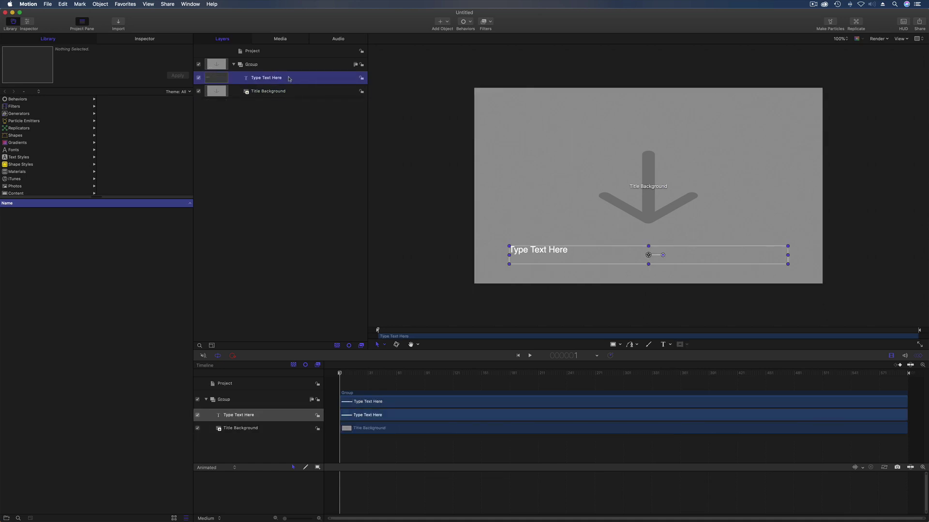
key(Delete)
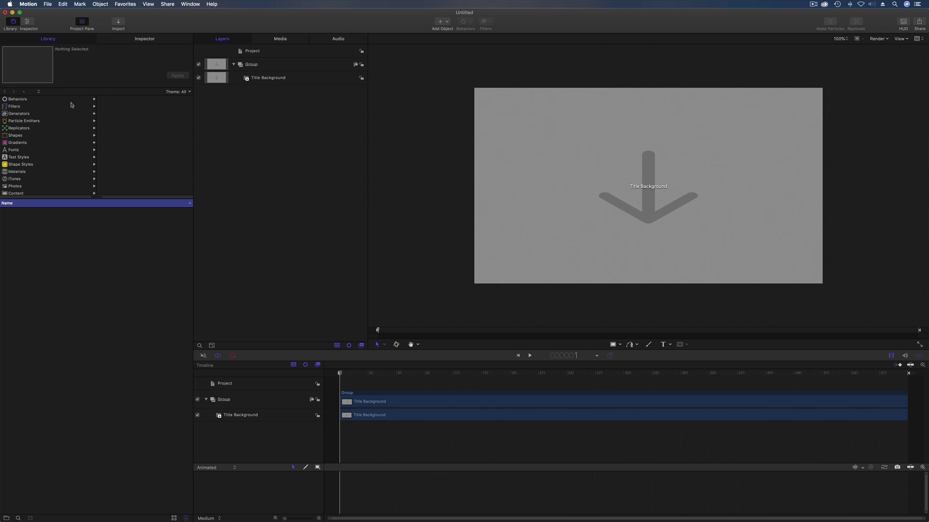
- Browse the Library's Blur filters and preview Gradient Blur
click(41, 108)
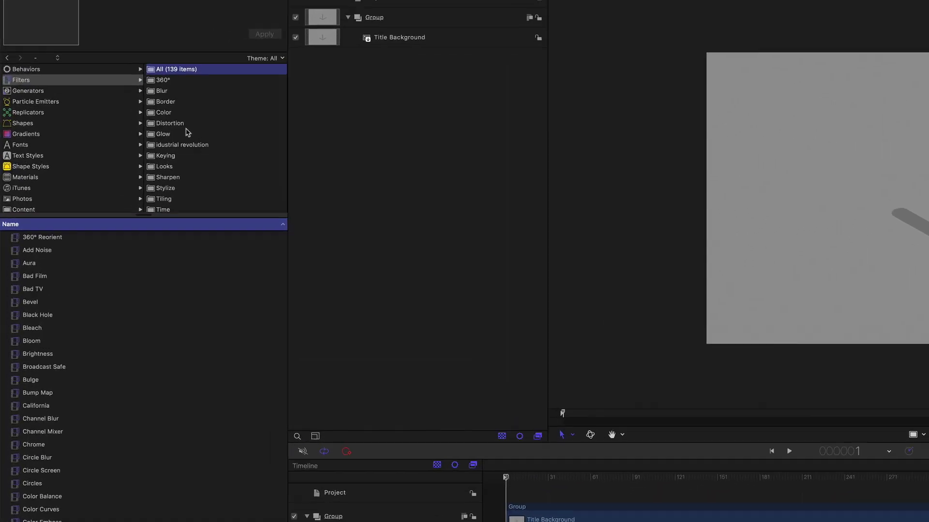
click(259, 56)
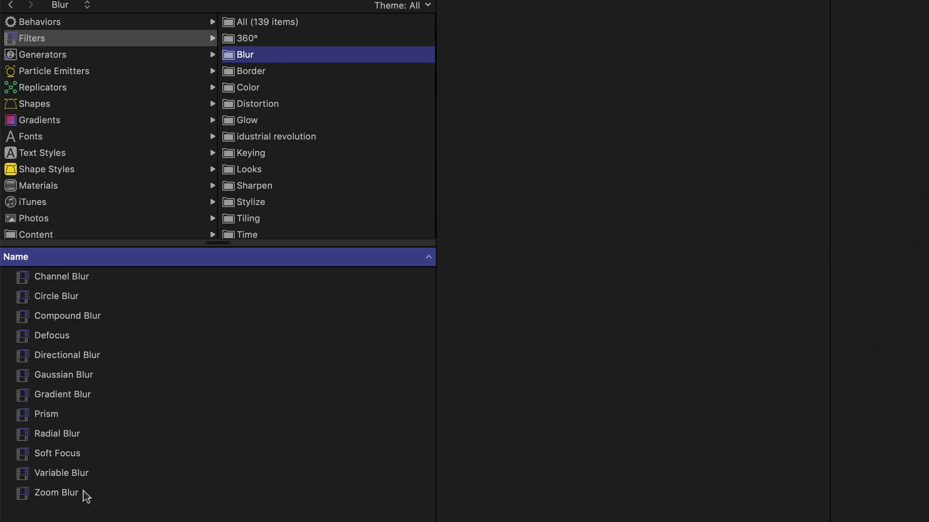
click(75, 397)
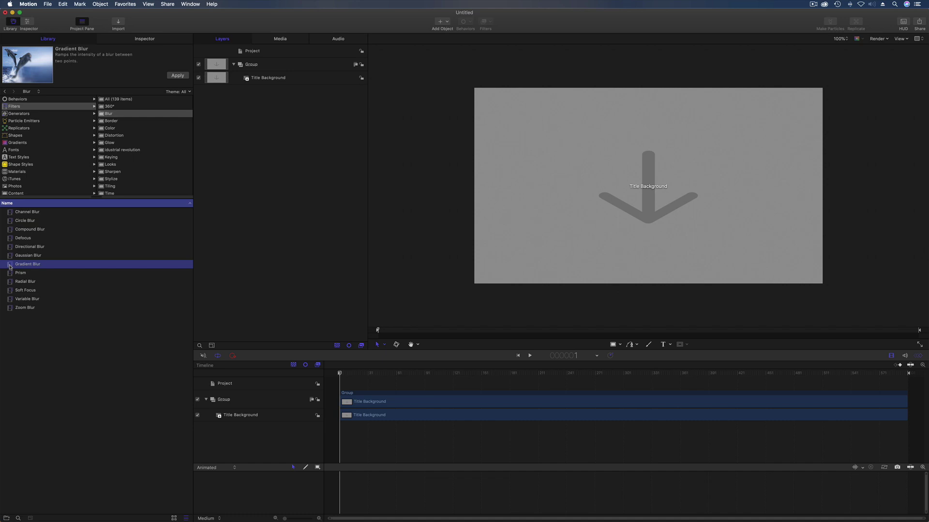
- Apply Gradient Blur to the Group and drag its Point 2 up to the frame's top
drag(9, 266, 266, 69)
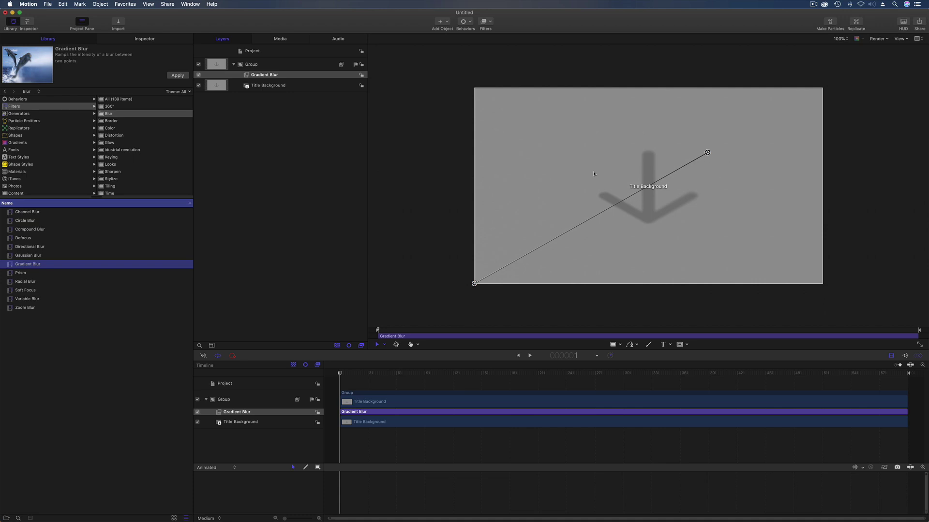
click(139, 41)
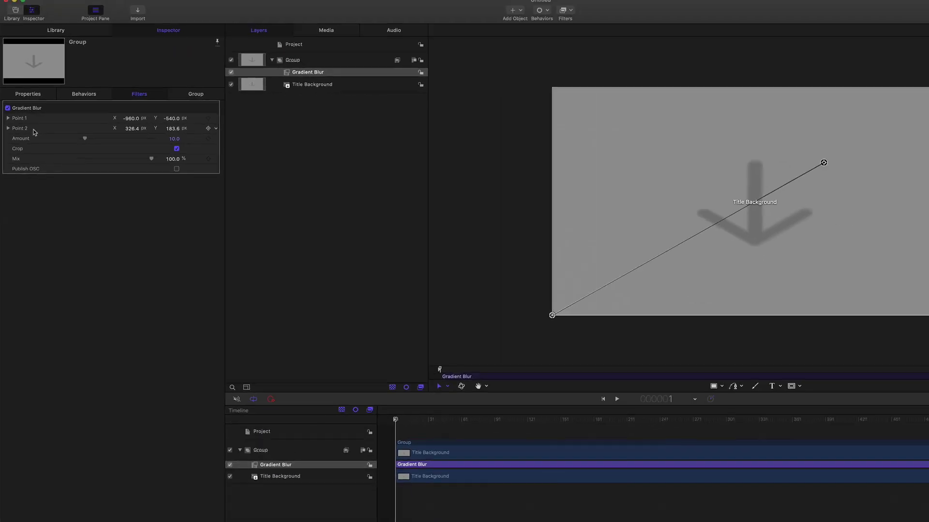
drag(707, 154, 561, 92)
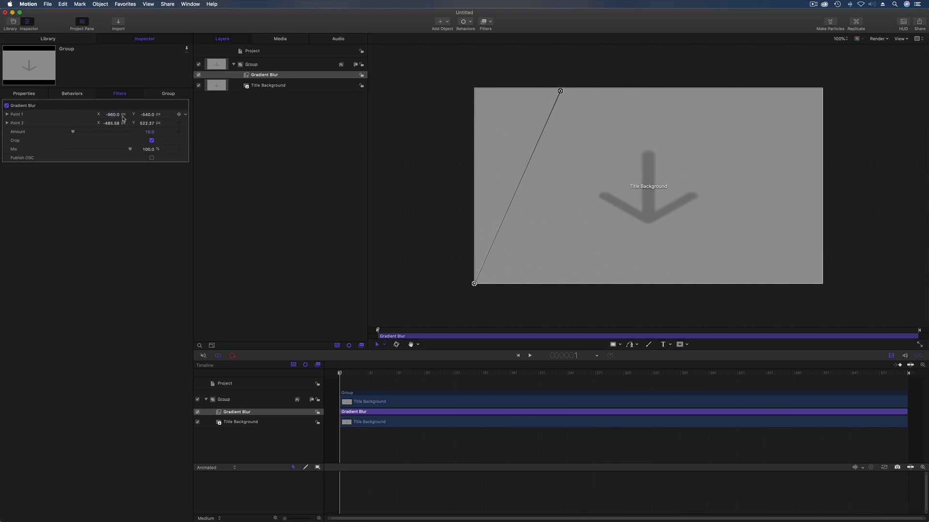
- Set Gradient Blur Point 2 Y to 540 and drag Point 1 up from the bottom-left corner
click(147, 123)
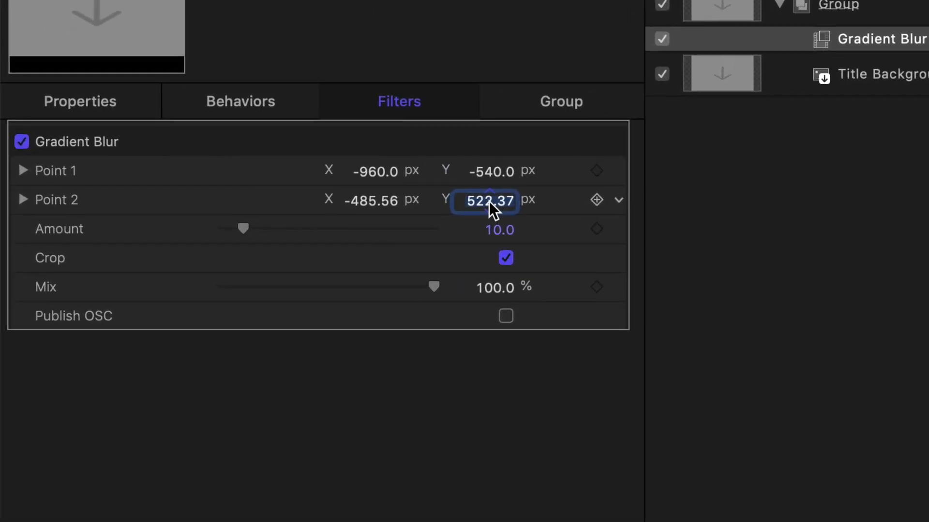
text(540)
key(Return)
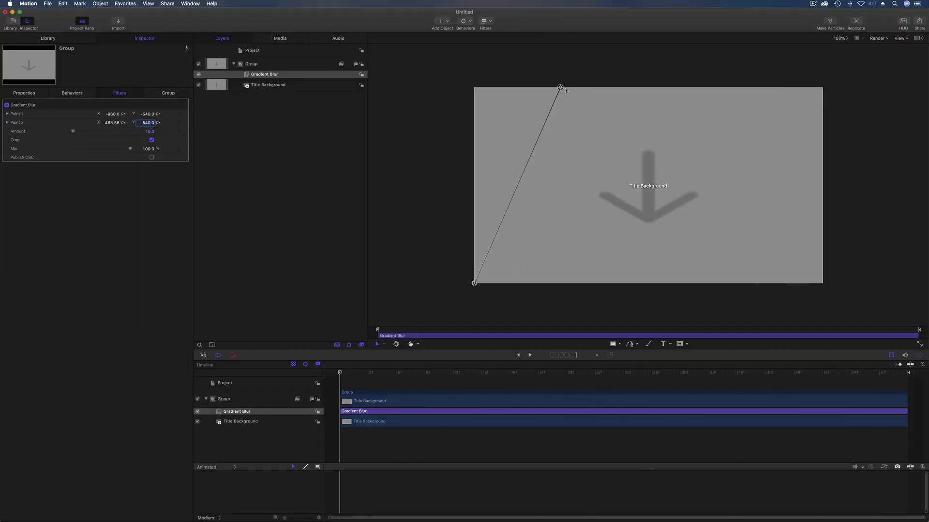
drag(475, 285, 563, 171)
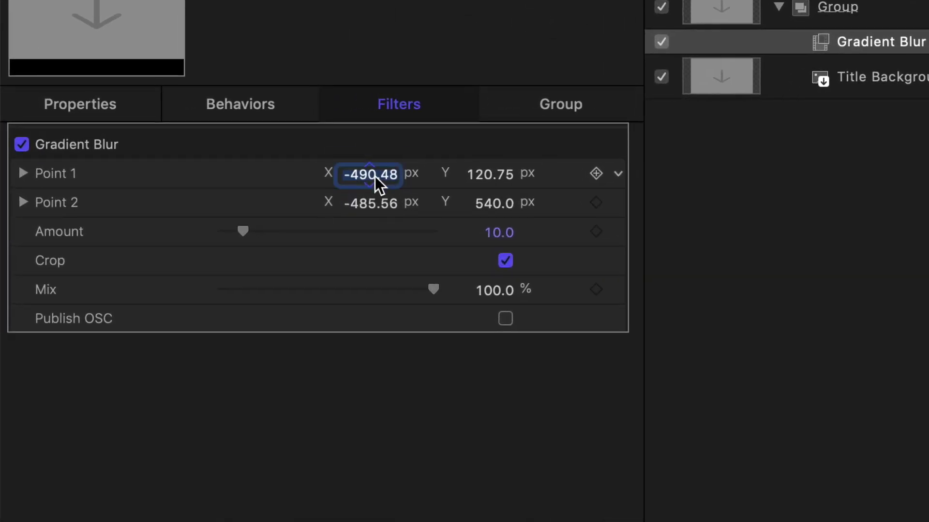
- Set both Point 1 and Point 2 X to -500 and enable Publish OSC
click(375, 176)
text(-500)
key(Return)
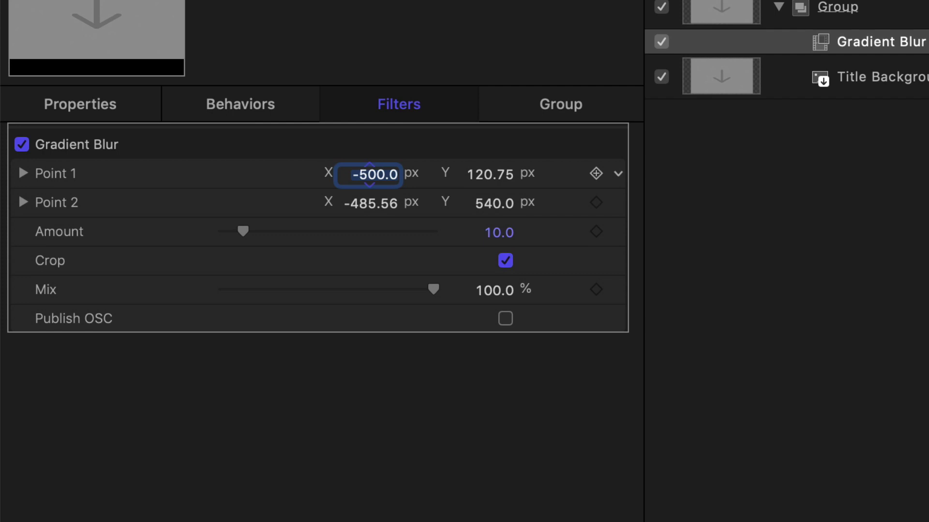
click(370, 205)
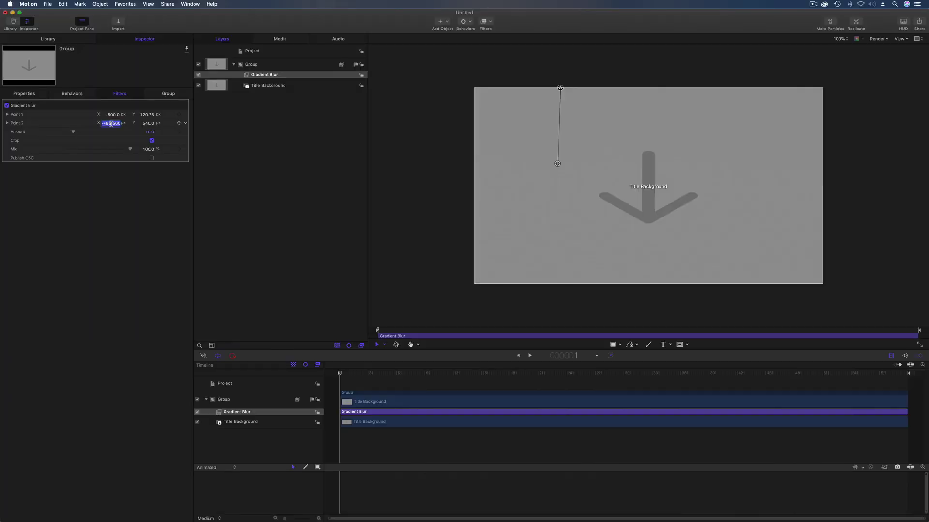
text(-500)
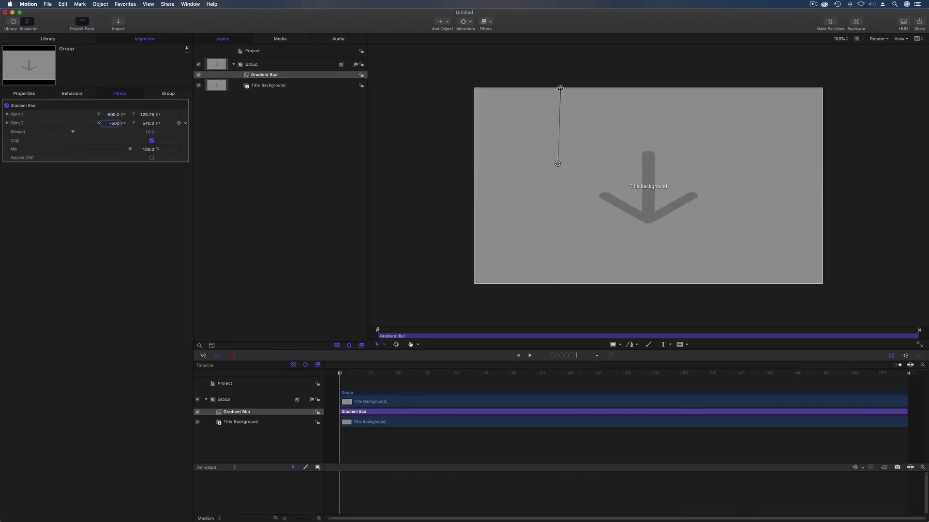
key(Return)
click(152, 159)
- Rename the Gradient Blur filter layer to Top Blur
click(254, 77)
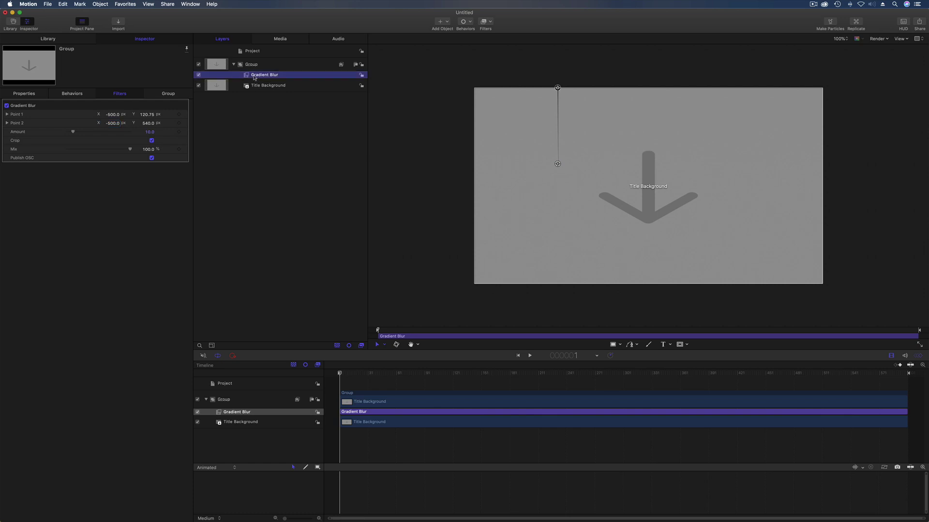
click(255, 76)
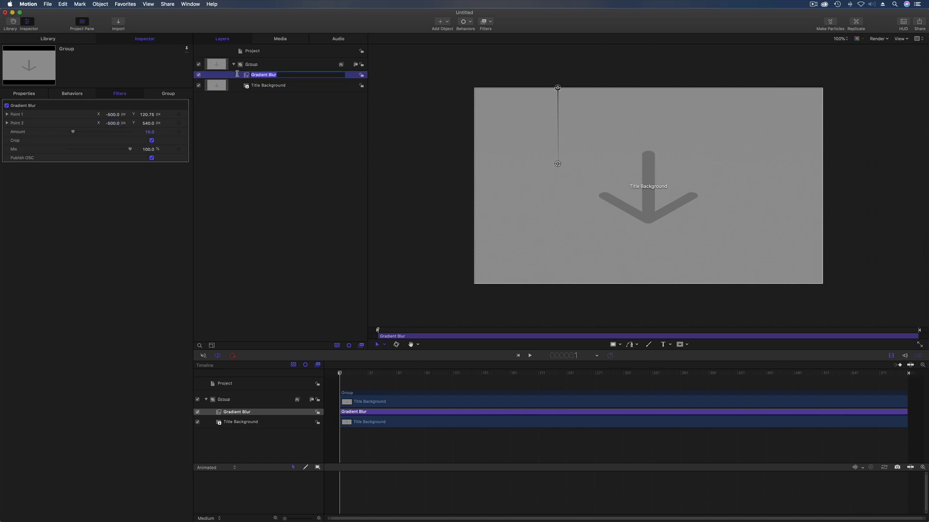
text(Top)
key(Return)
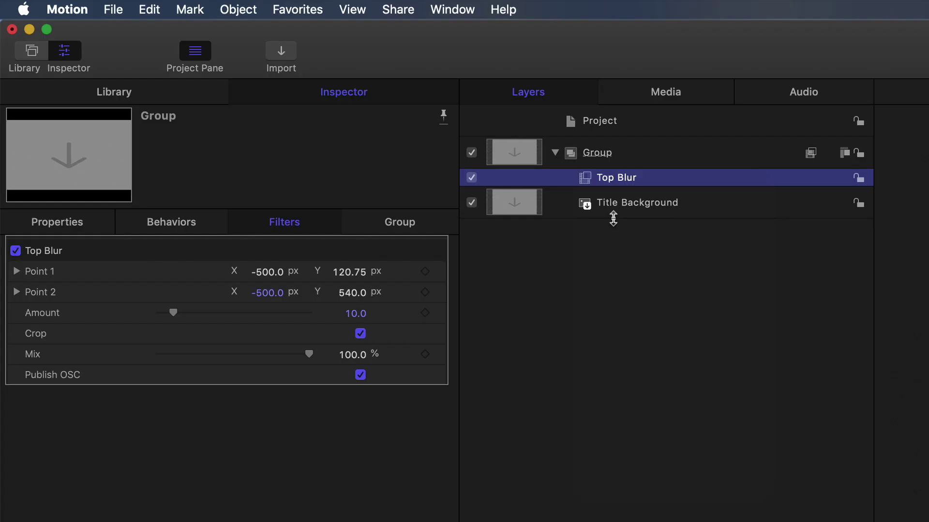
- Duplicate the Top Blur layer and rename the copy to Bottom Blur
right_click(586, 179)
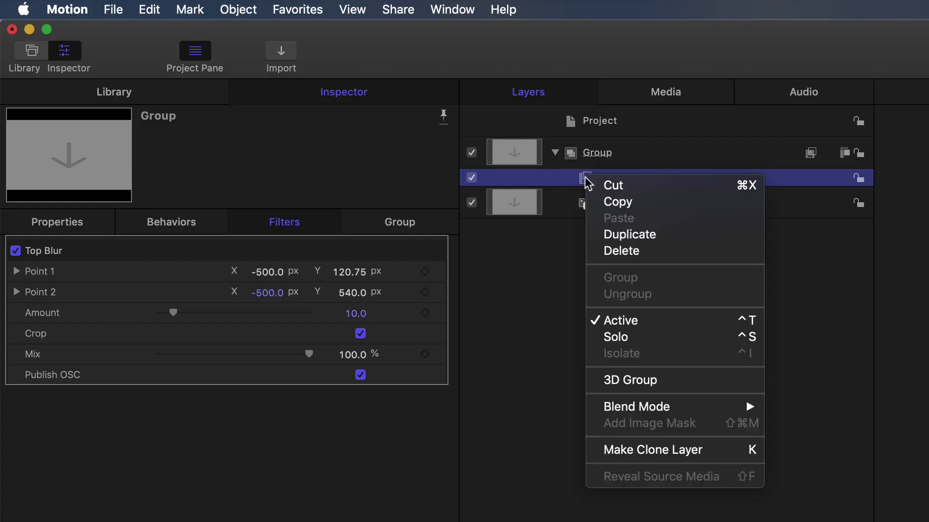
click(613, 230)
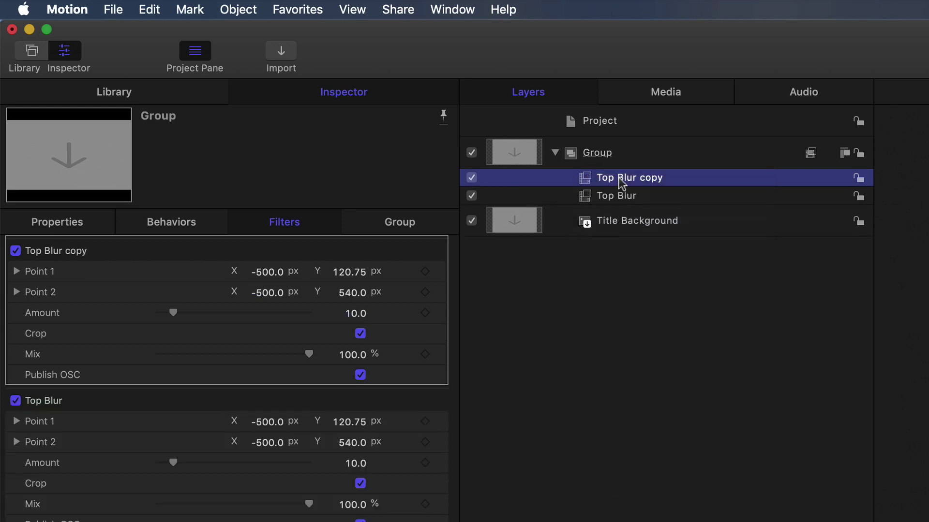
double_click(624, 177)
key(super+a)
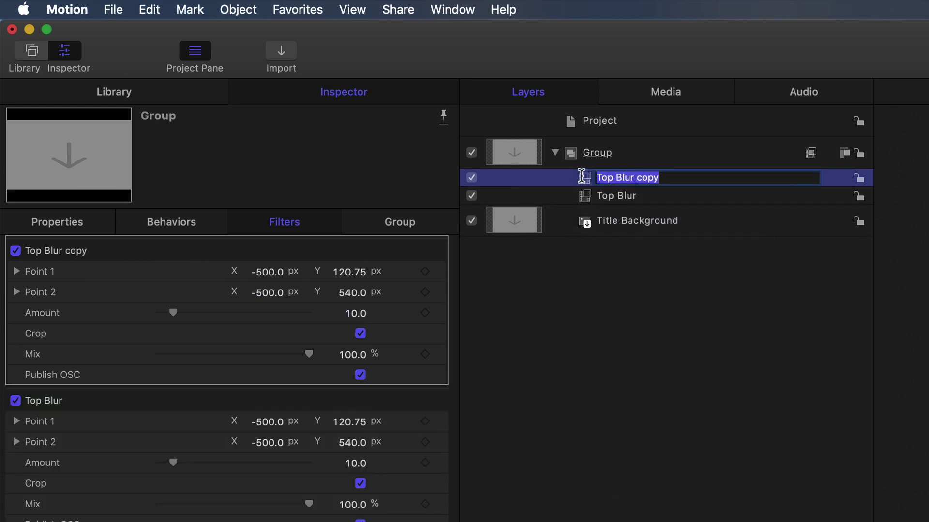
text(Bottom Blur)
key(Return)
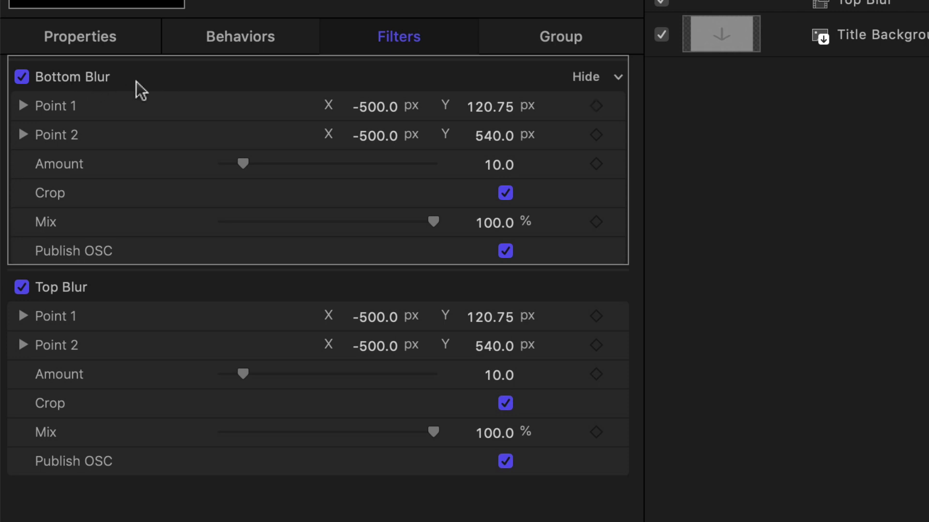
- Set Bottom Blur's Point 2 Y to -540 and drag Point 1 down into the lower frame
click(483, 135)
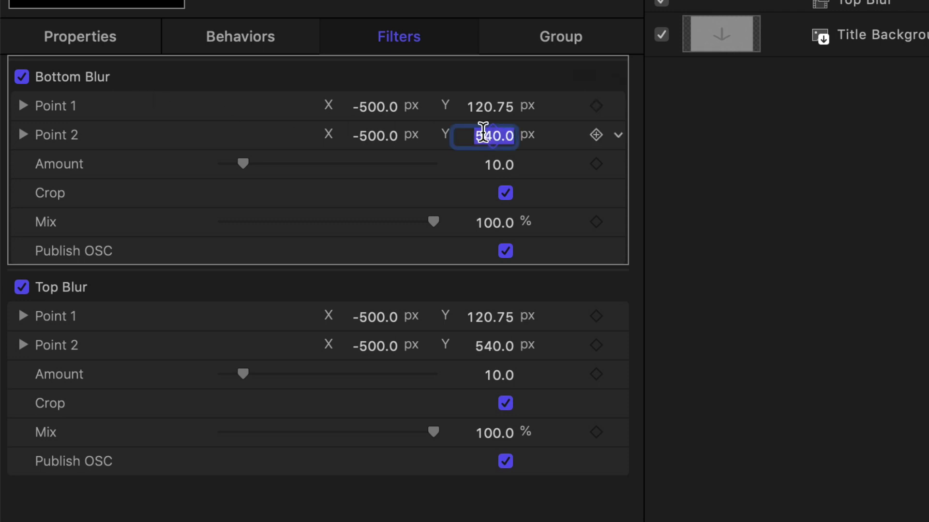
text(-540)
key(Return)
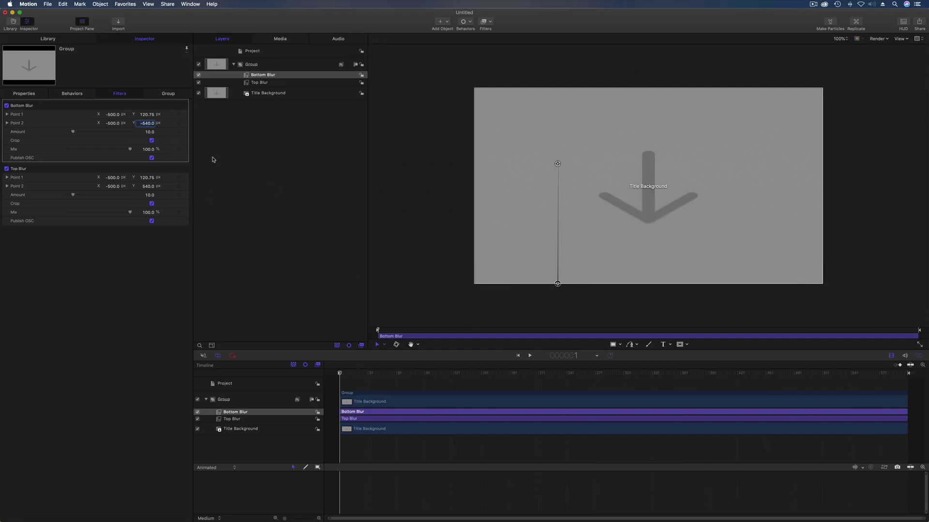
drag(558, 164, 558, 206)
- Set Bottom Blur's Point 1 and Point 2 X to 500, then select both blur layers
click(113, 115)
text(500)
key(Return)
click(113, 123)
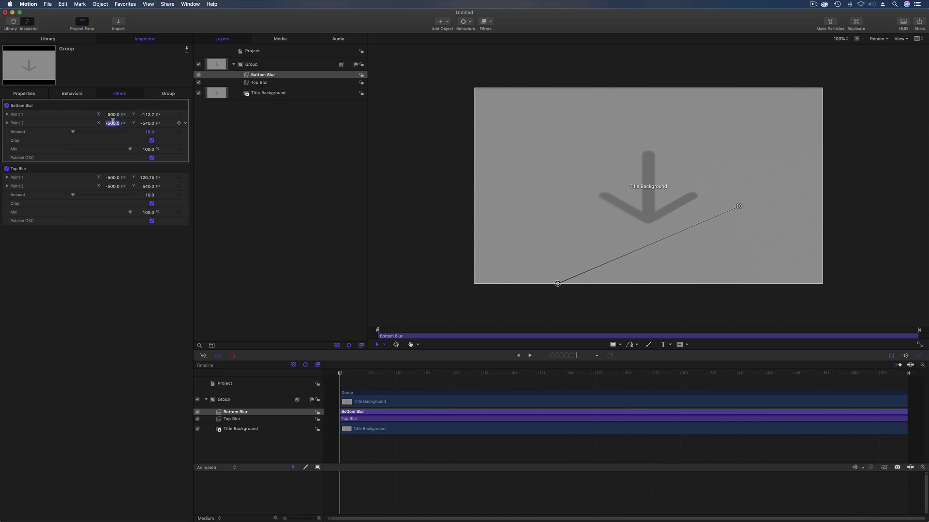
text(500)
key(Return)
shift+click(260, 82)
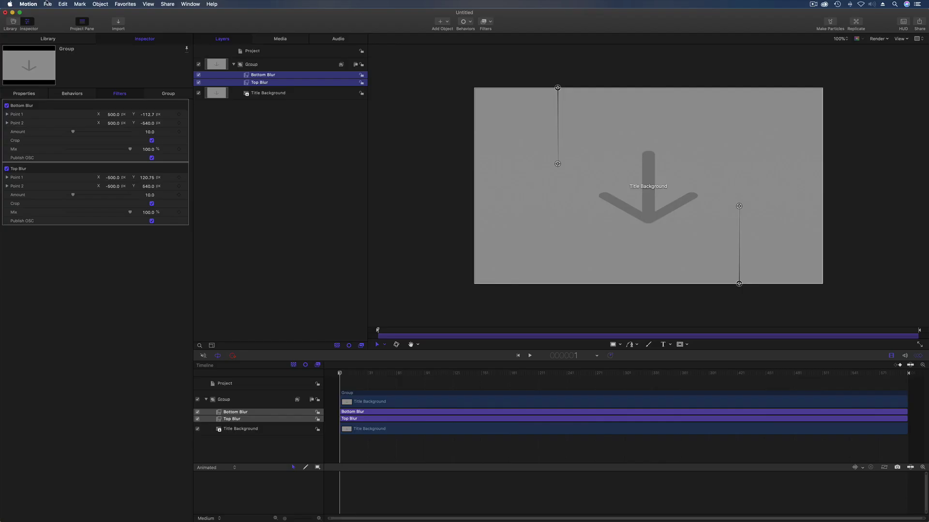
- Save the project as a title template named Tilt Shift in Tutorials and publish it
click(47, 4)
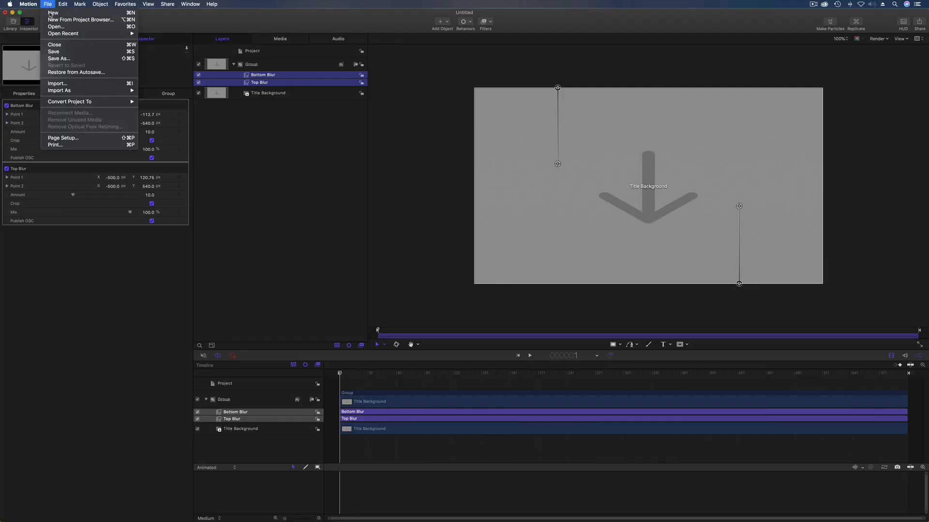
click(71, 52)
click(453, 77)
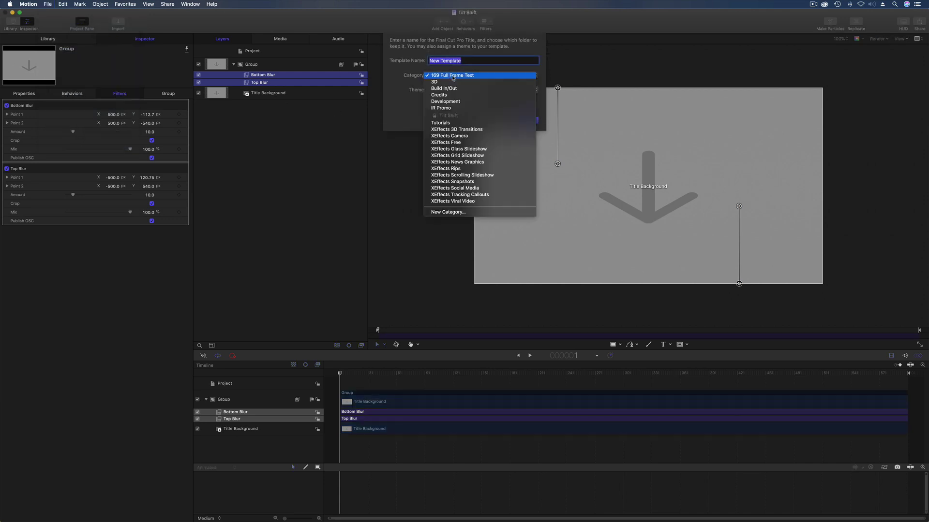
click(456, 124)
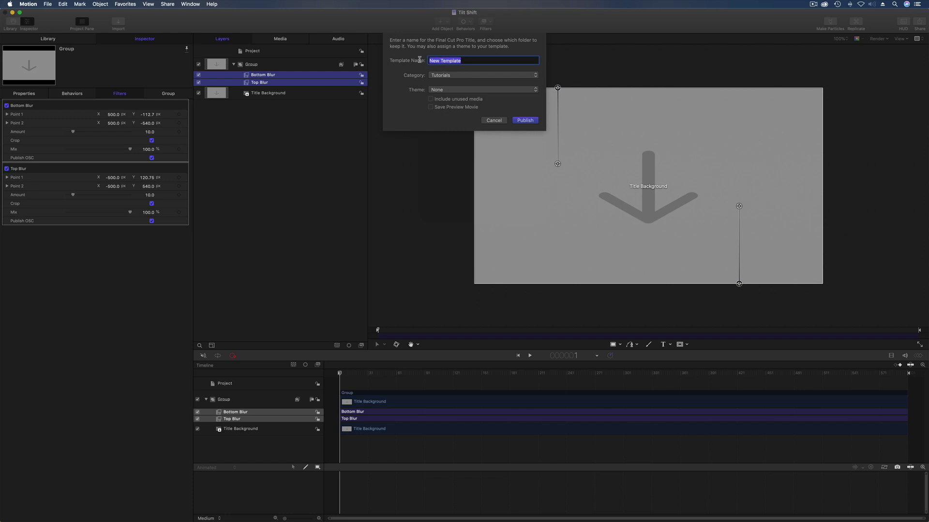
text(Tilt Shift)
click(526, 121)
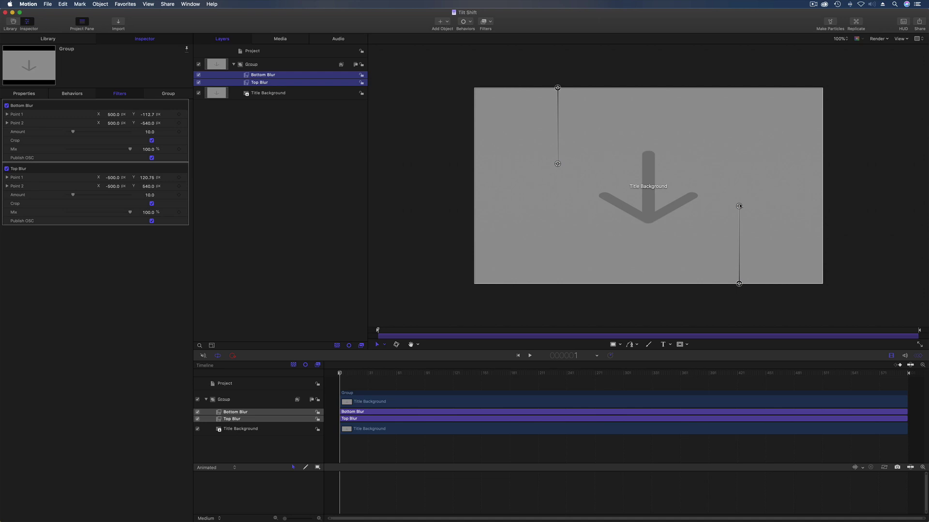
- Publish Point 1 and Point 2 for both Top Blur and Bottom Blur
click(314, 52)
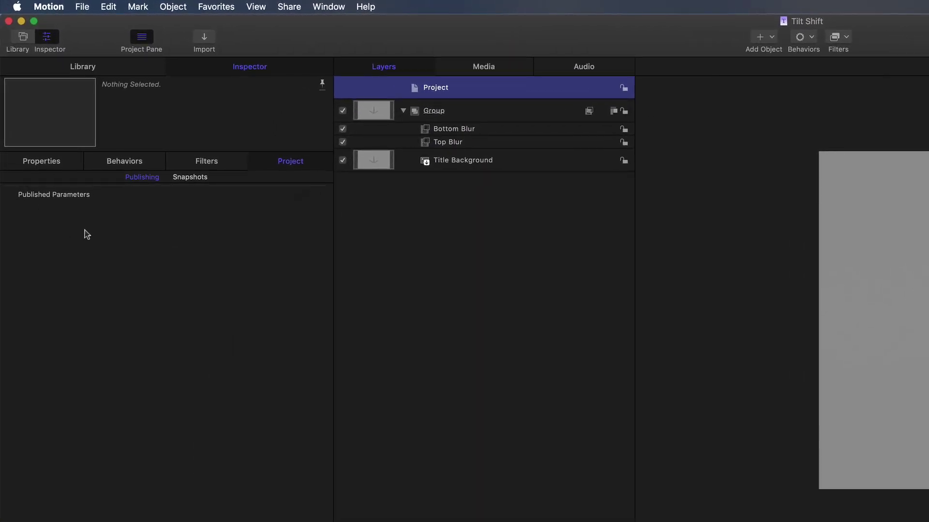
click(450, 145)
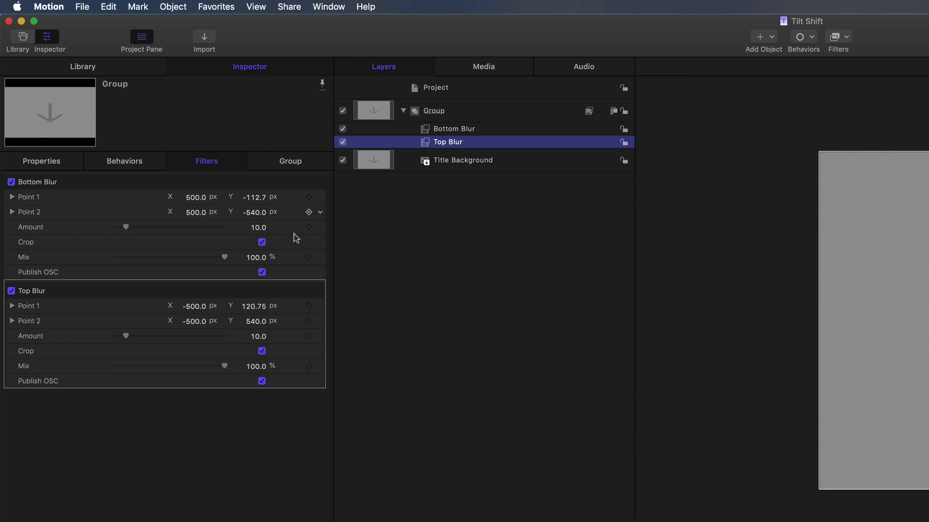
click(320, 307)
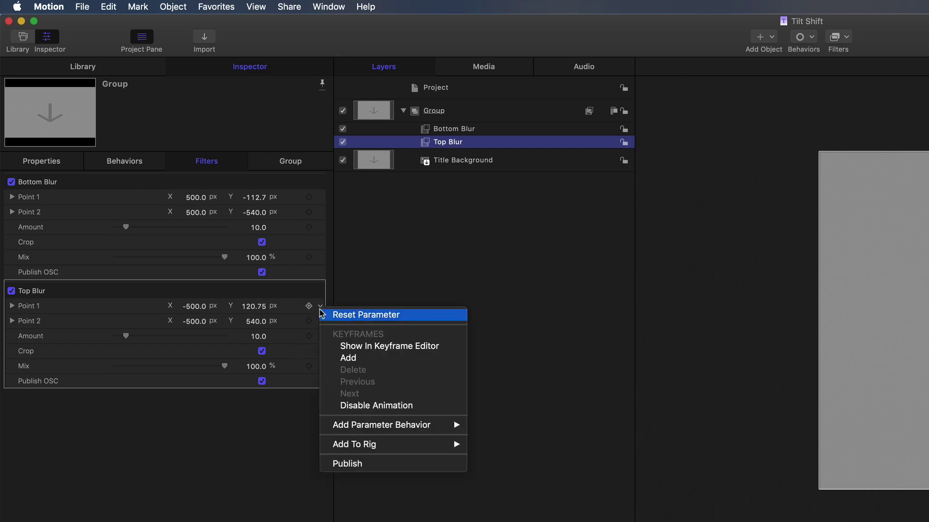
click(363, 463)
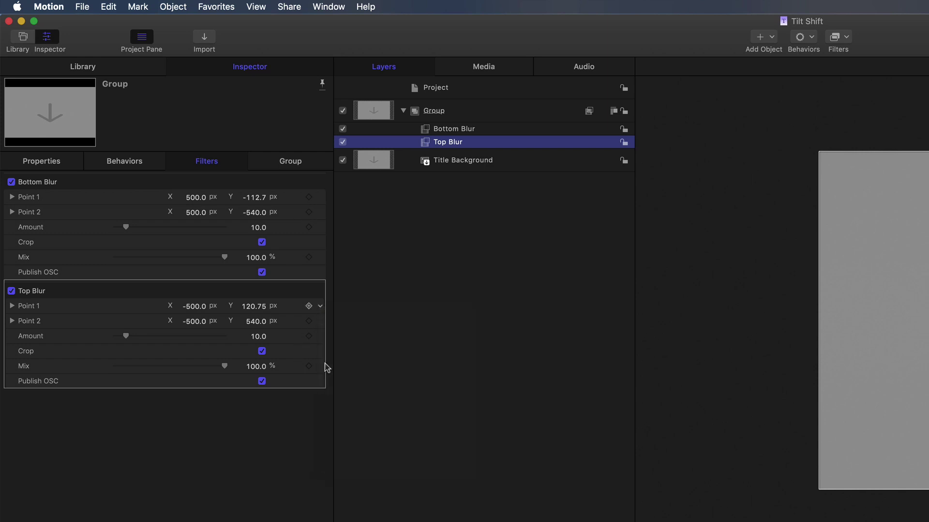
click(319, 323)
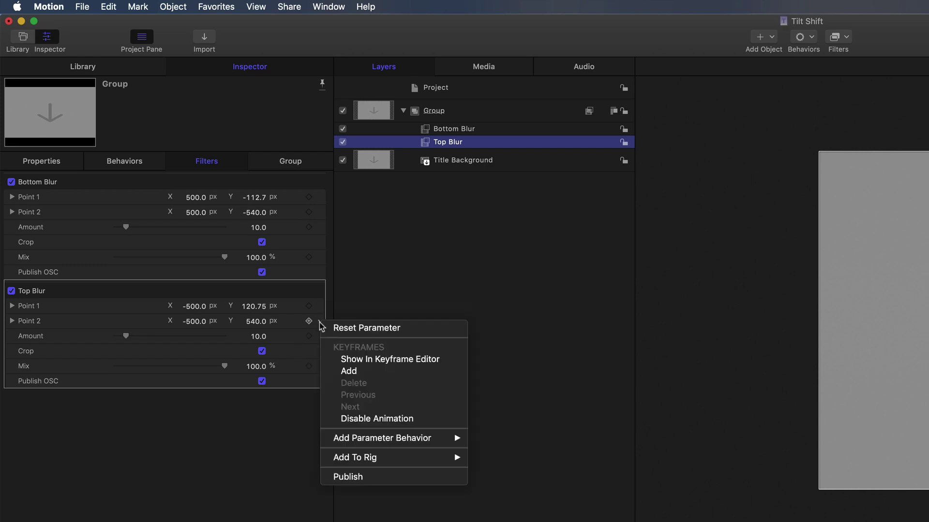
click(359, 477)
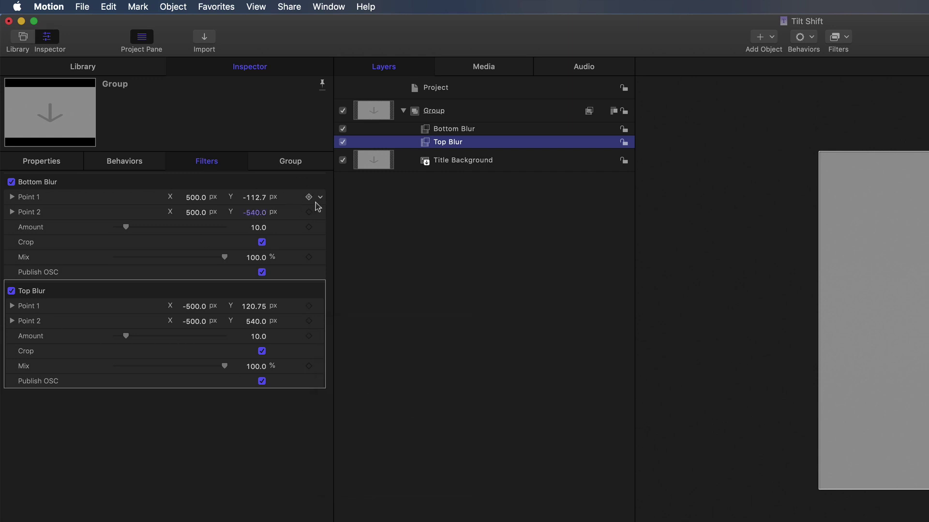
click(320, 197)
click(347, 352)
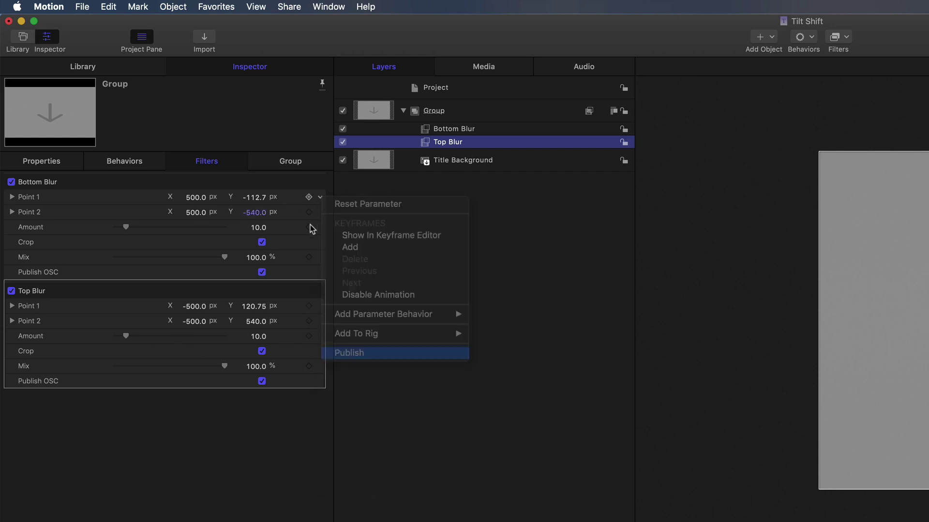
click(321, 213)
click(351, 370)
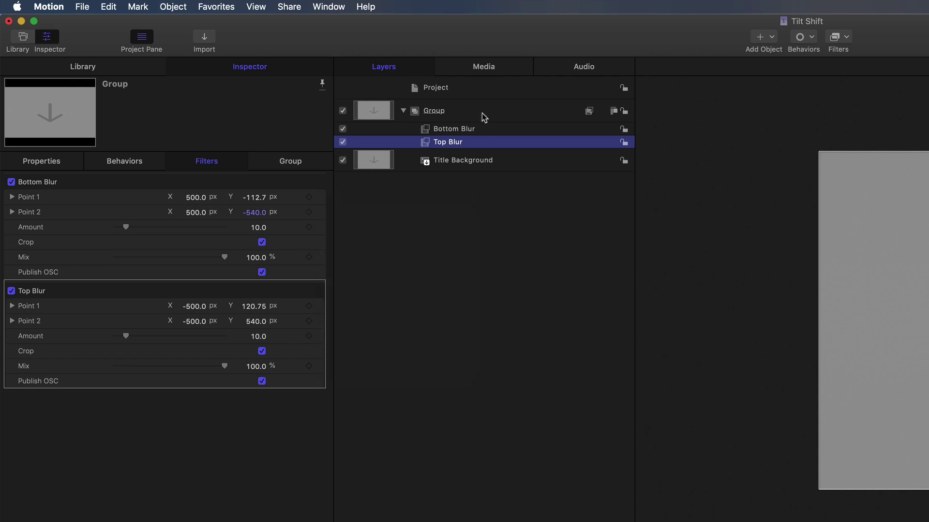
- Check the published parameters list, then publish Bottom Blur's Amount (10.0) too
click(446, 90)
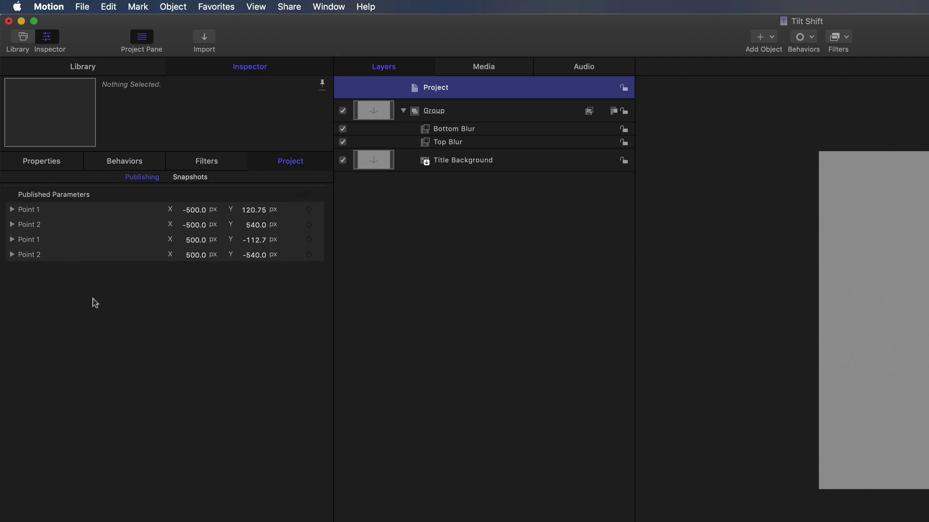
click(452, 144)
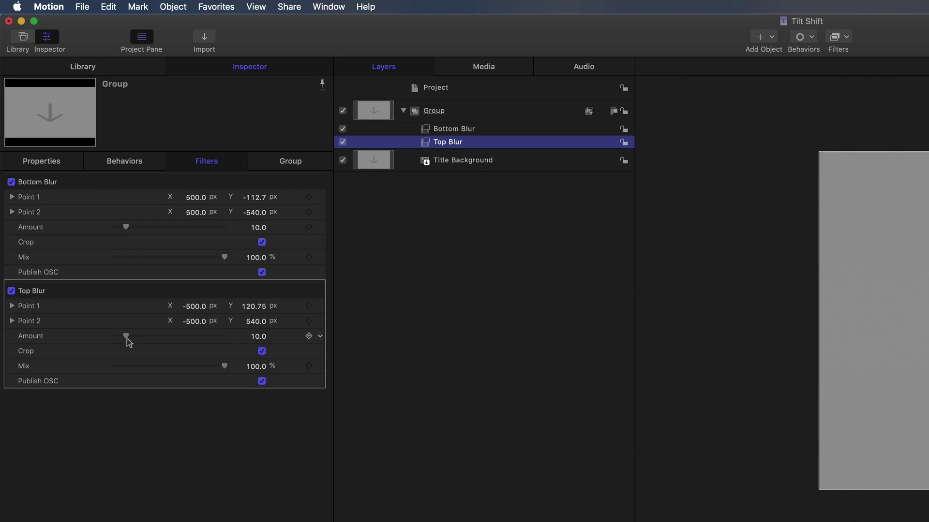
click(323, 232)
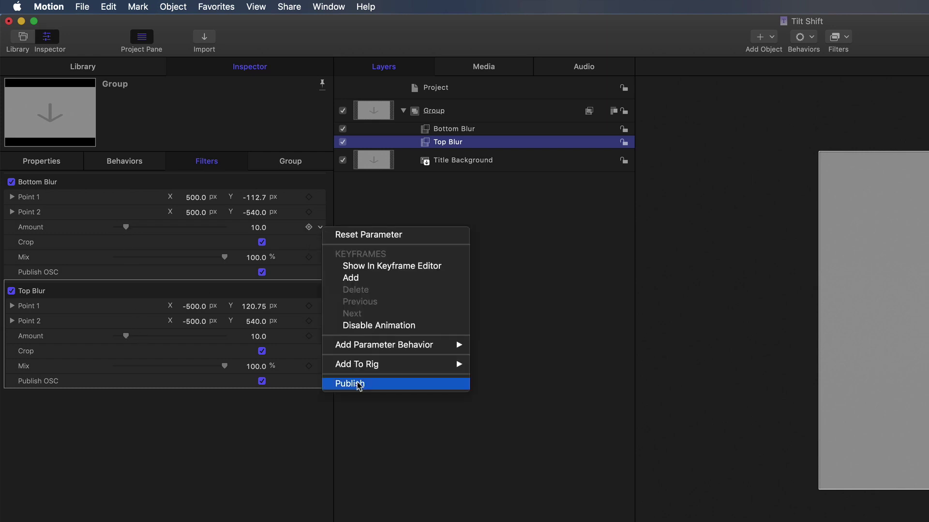
click(199, 377)
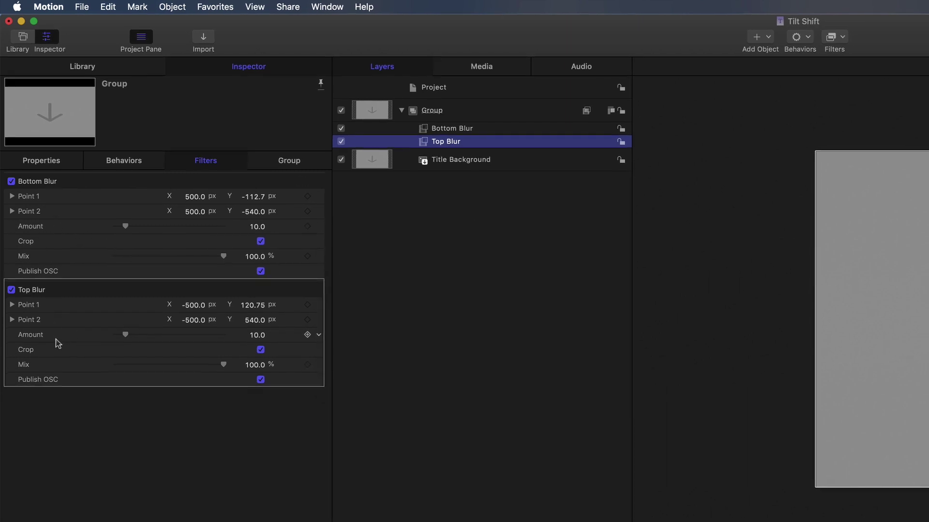
- Attach a Link parameter behavior from the Library to the Group and show its settings
click(86, 70)
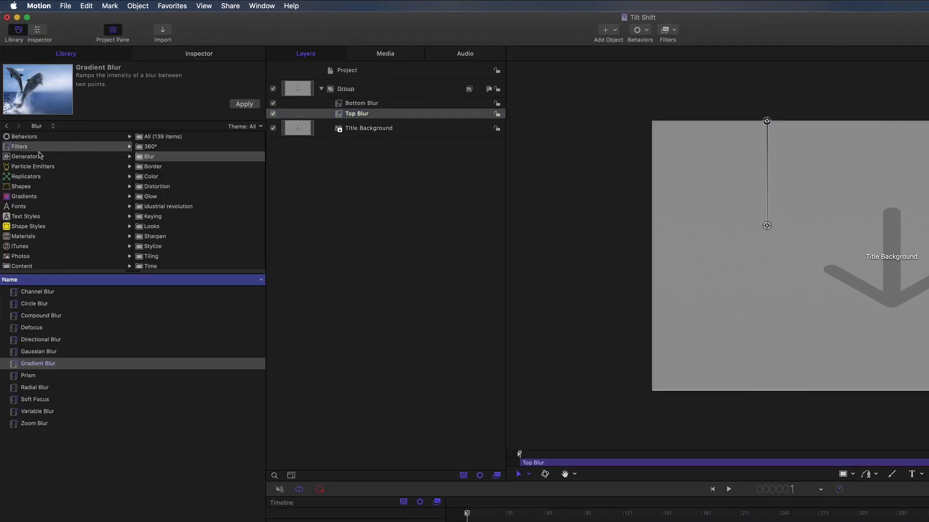
click(36, 137)
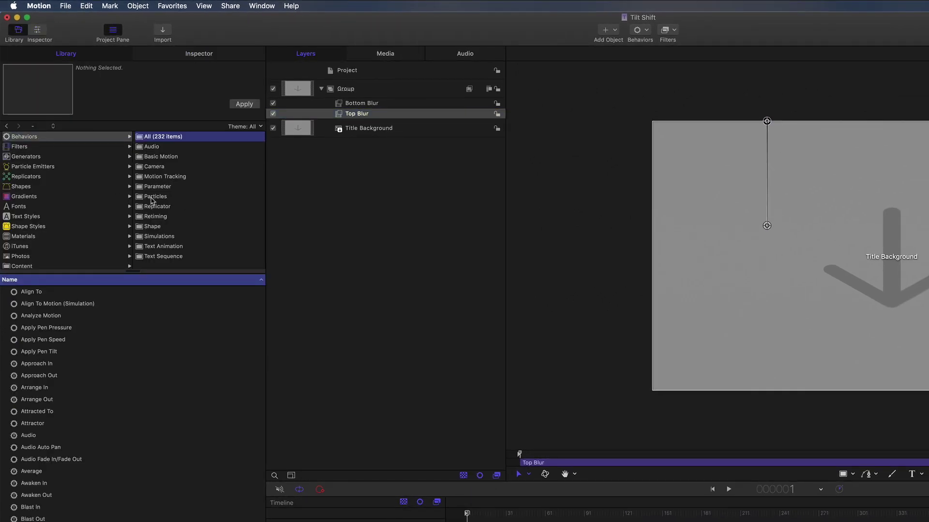
click(155, 187)
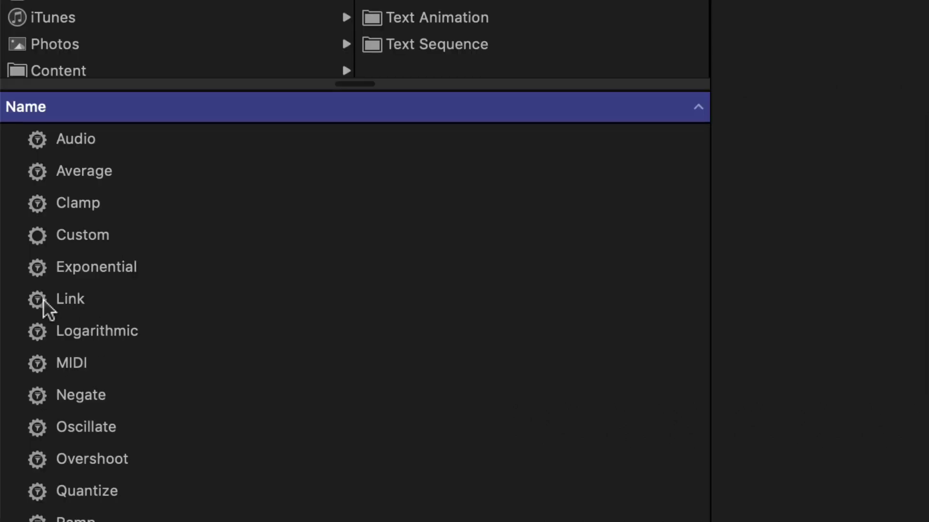
drag(42, 312, 274, 69)
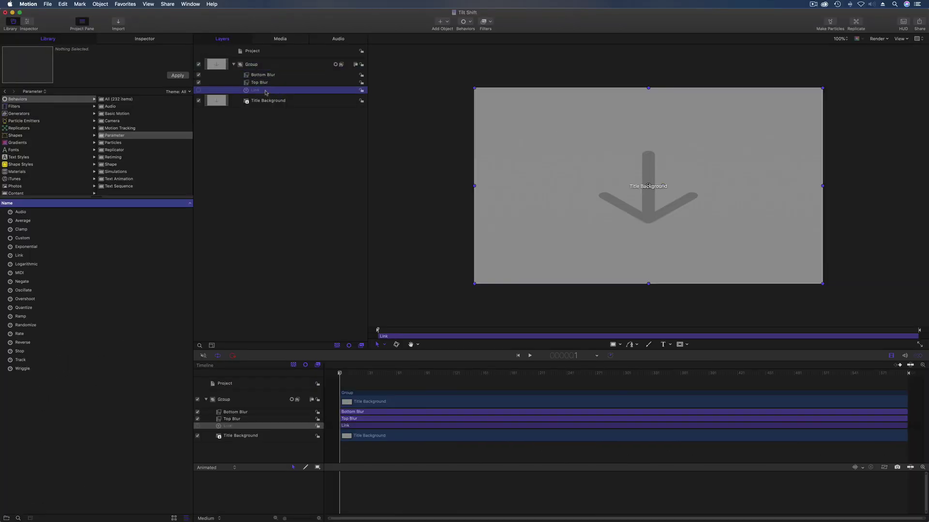
click(152, 39)
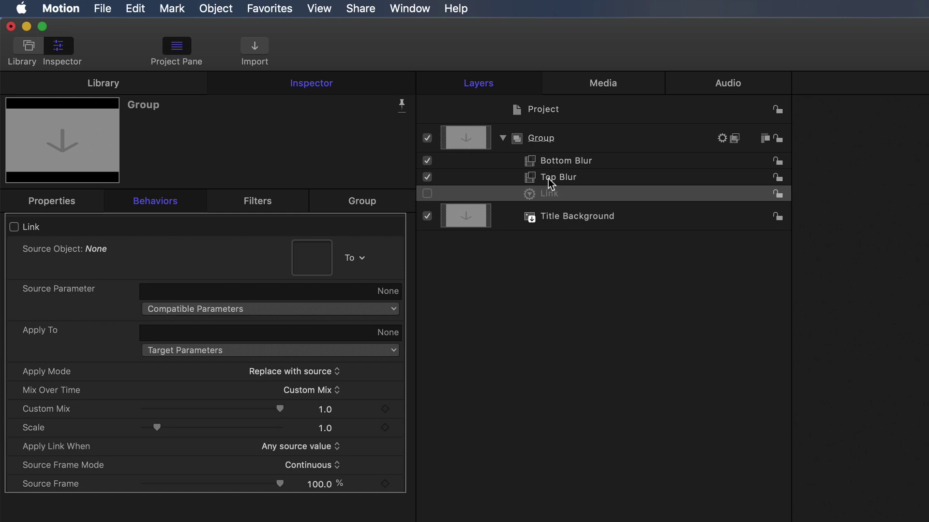
- Set the Link behavior to apply to Bottom Blur Amount, sourced from Top Blur Amount
drag(518, 144, 315, 257)
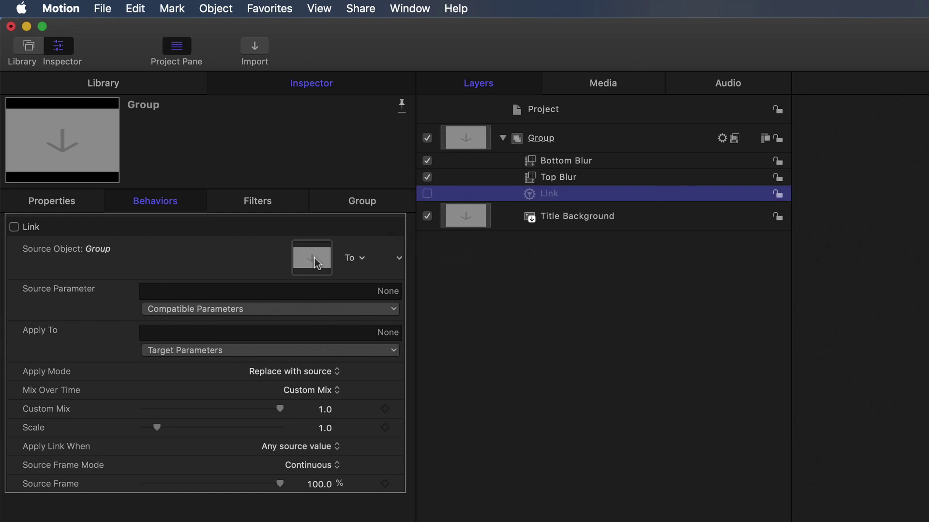
click(259, 352)
mouse_move(262, 394)
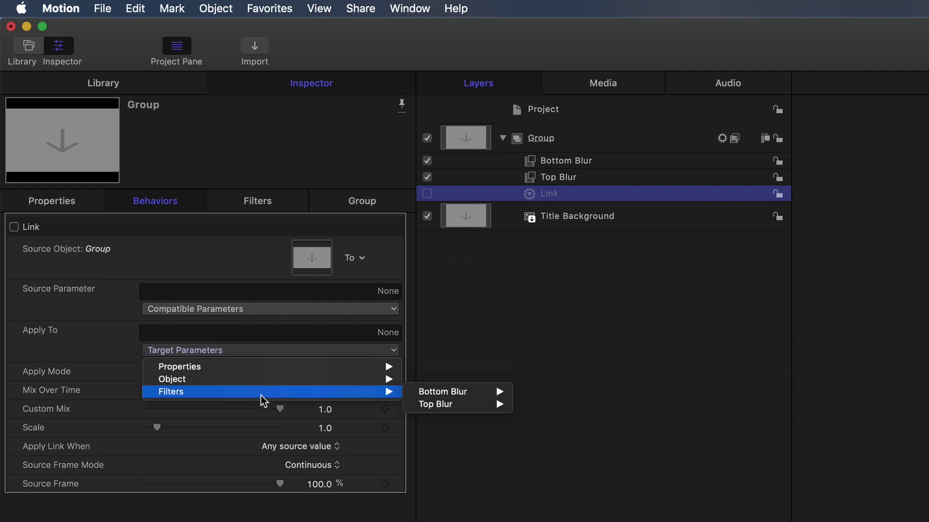
mouse_move(425, 395)
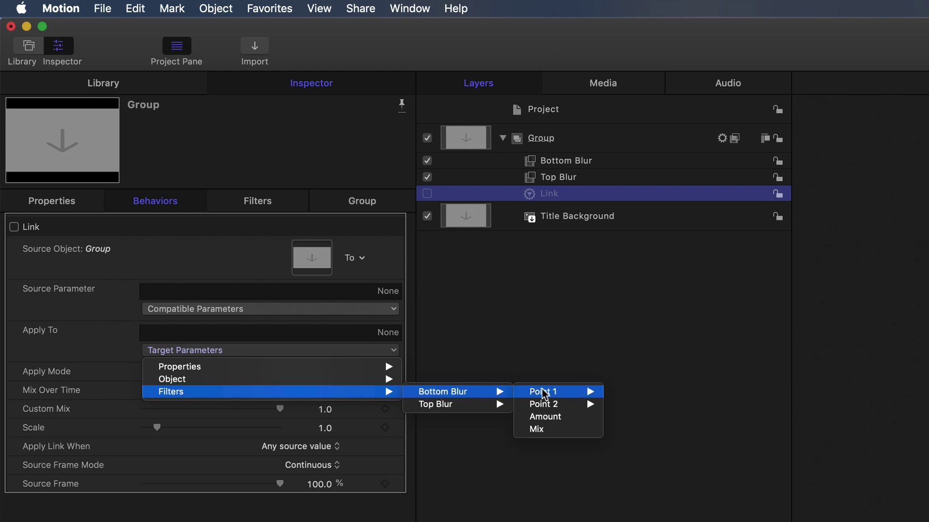
click(545, 416)
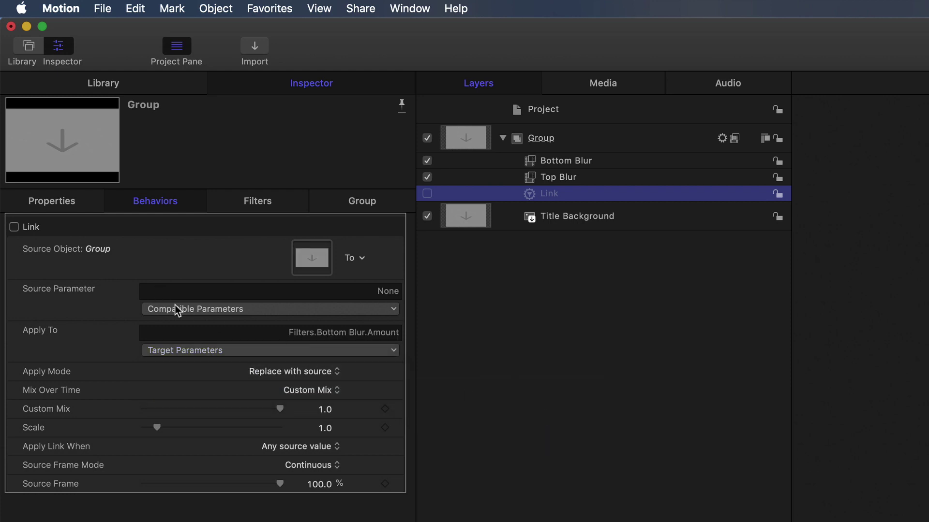
click(192, 313)
mouse_move(199, 363)
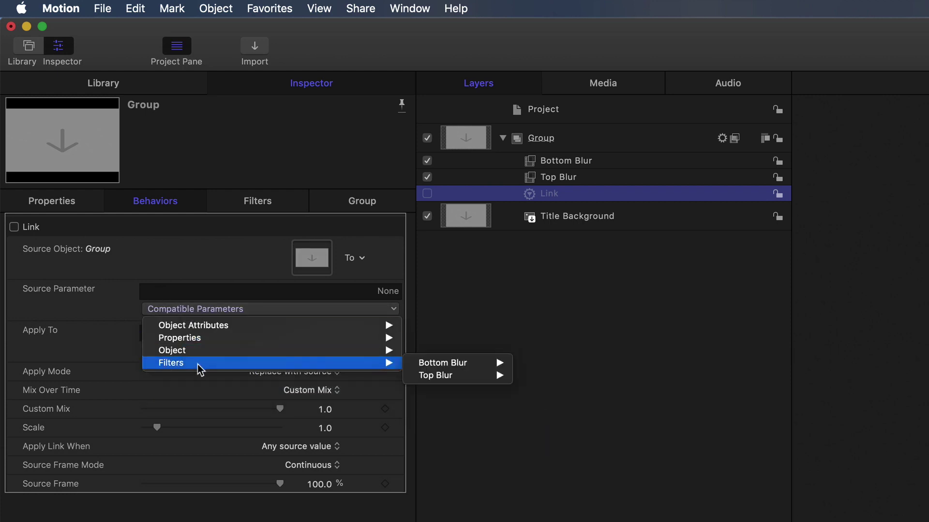
mouse_move(452, 377)
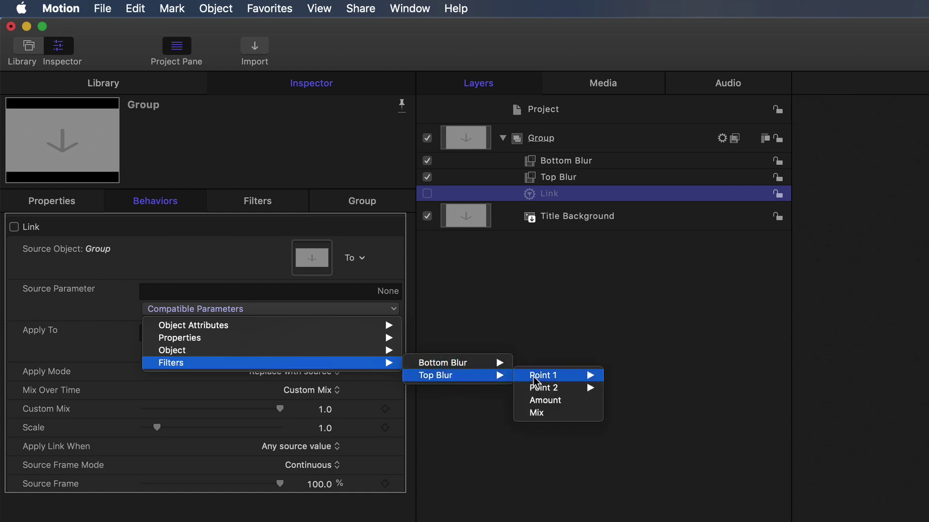
click(537, 402)
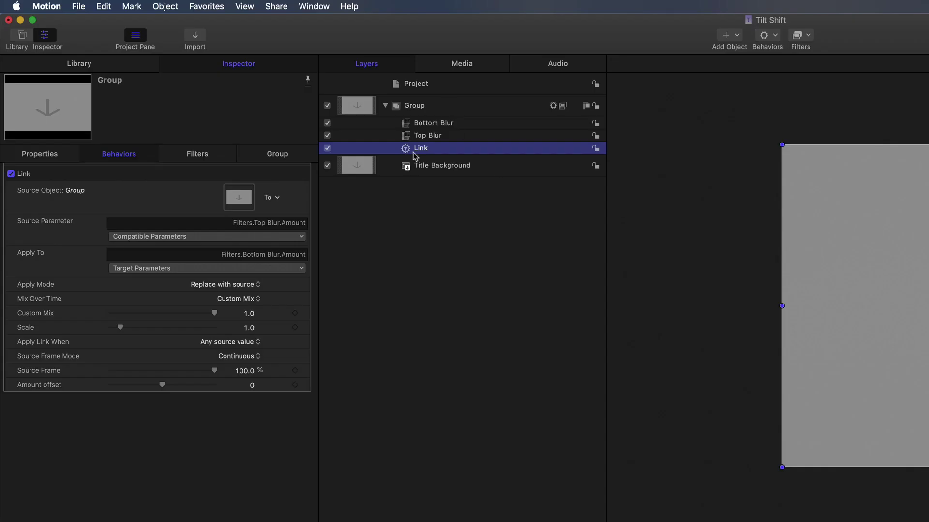
- Publish Top Blur's Amount and check it among the project's published parameters
click(430, 138)
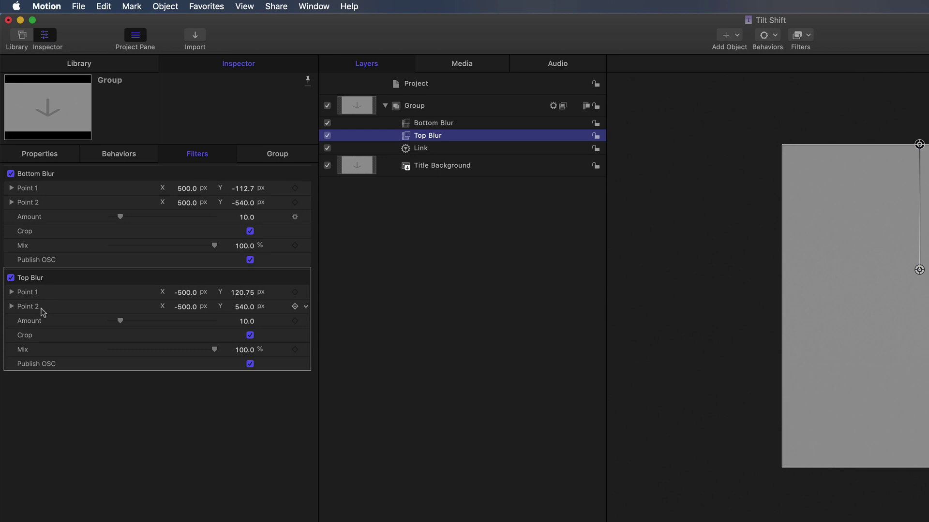
click(306, 322)
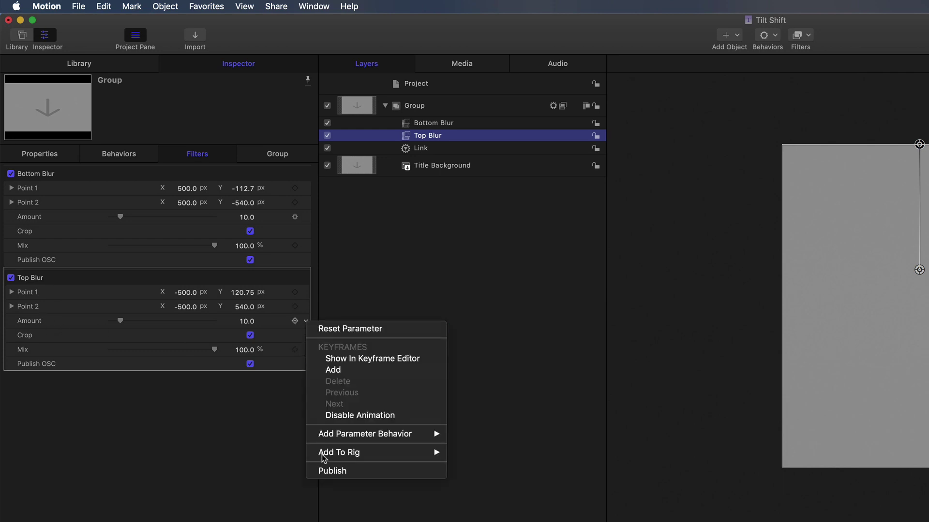
click(327, 475)
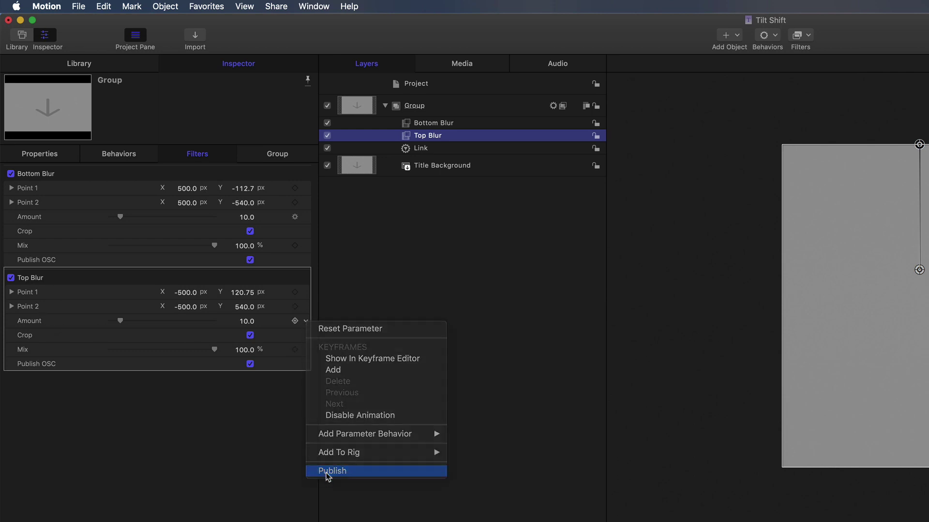
click(422, 88)
click(277, 155)
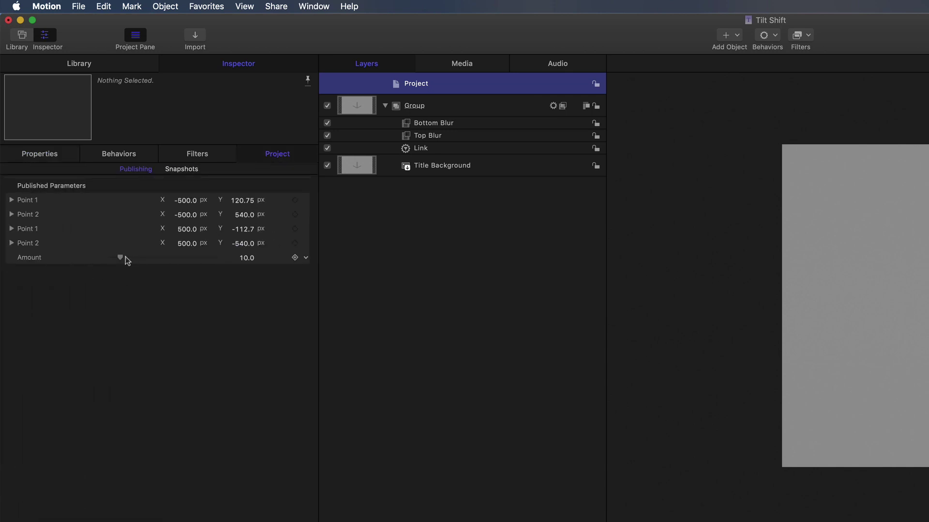
- Raise the published Amount to 71, confirm both blurs read 71.0, and delete the Link behavior
drag(123, 261, 188, 263)
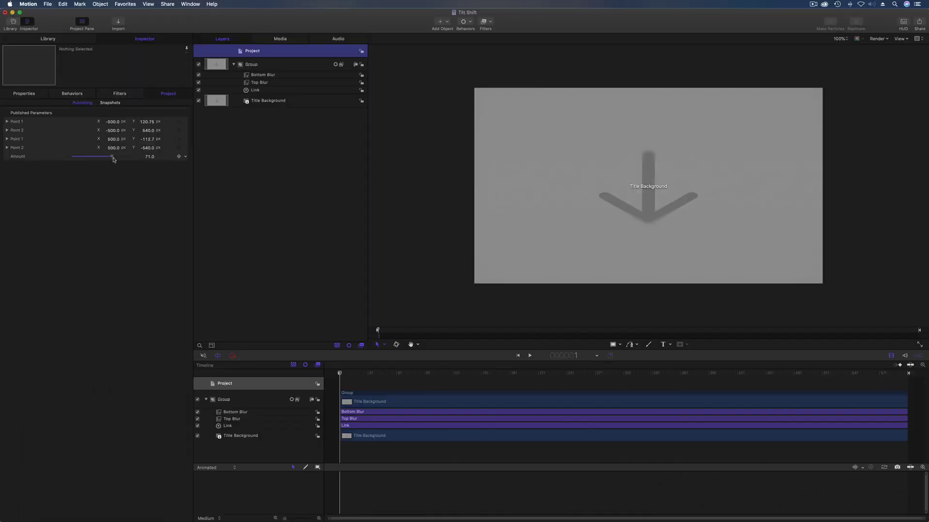
click(266, 77)
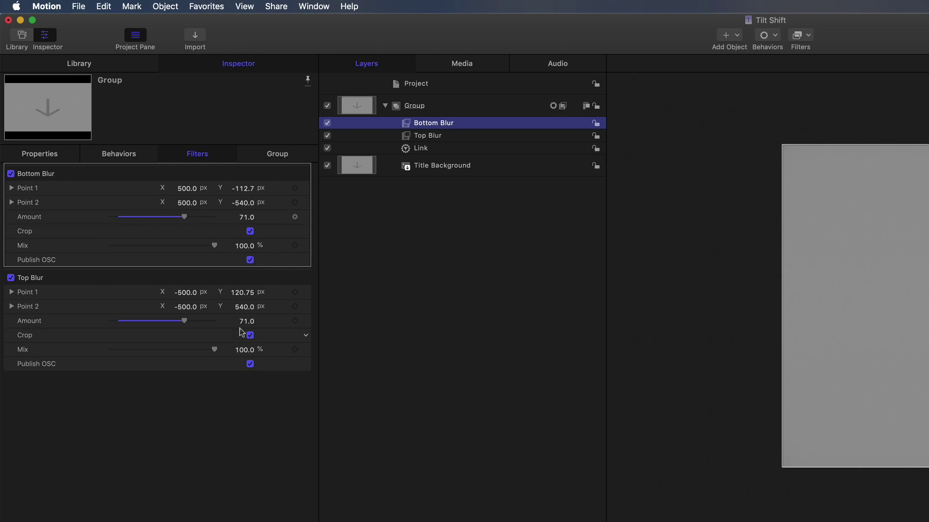
click(443, 153)
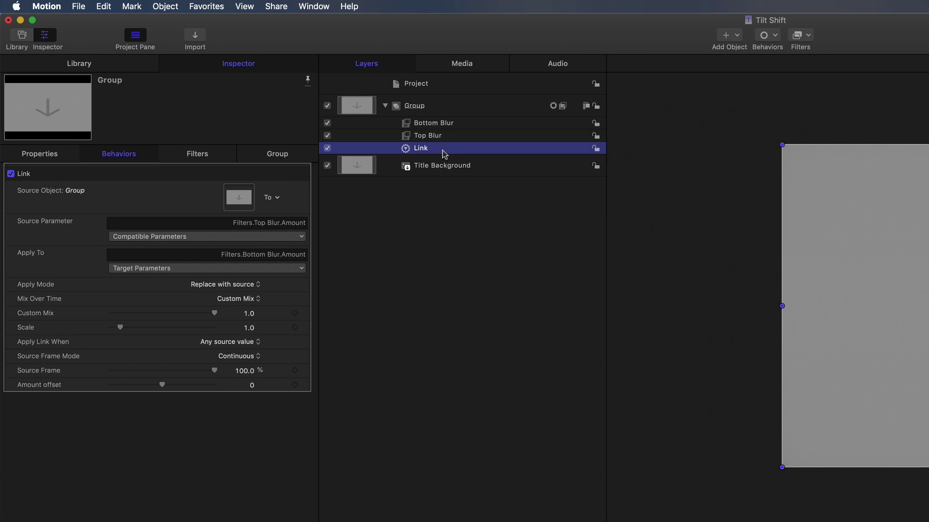
key(Delete)
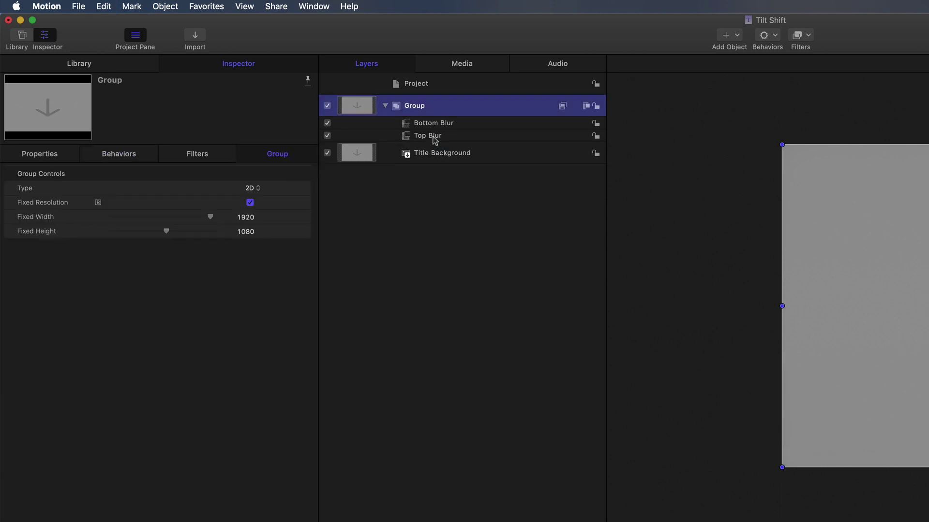
- Add Top Blur's Amount to a new Rig as a new Slider widget
click(435, 140)
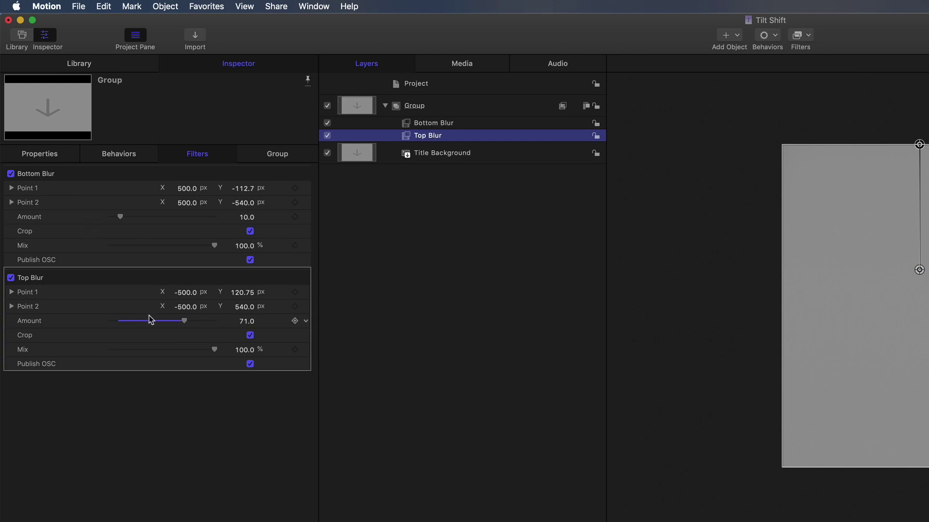
click(305, 324)
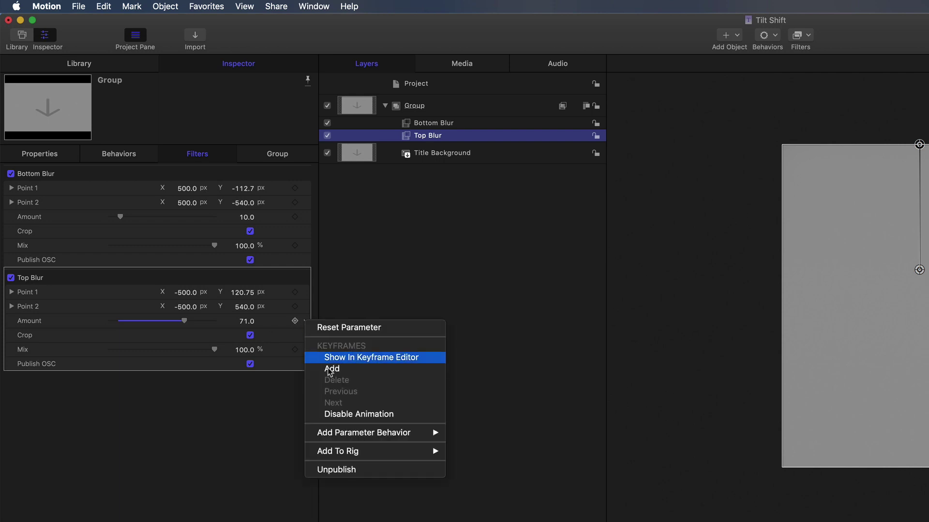
mouse_move(355, 451)
mouse_move(508, 451)
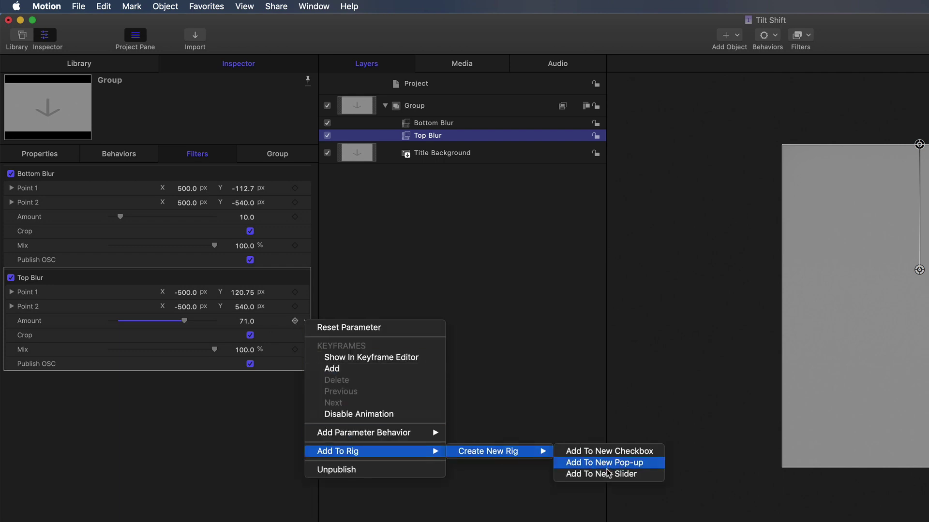
click(604, 474)
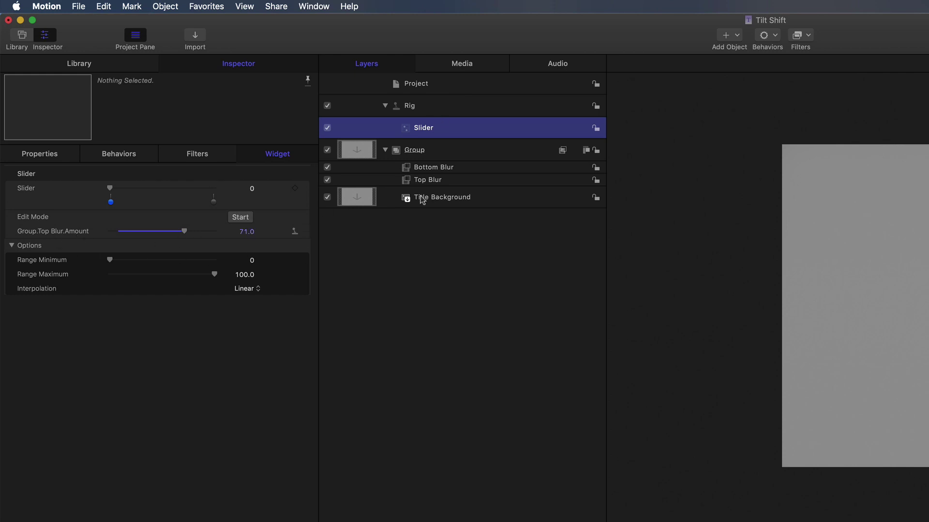
- Add Bottom Blur's Amount to the existing Rig's Slider
click(447, 169)
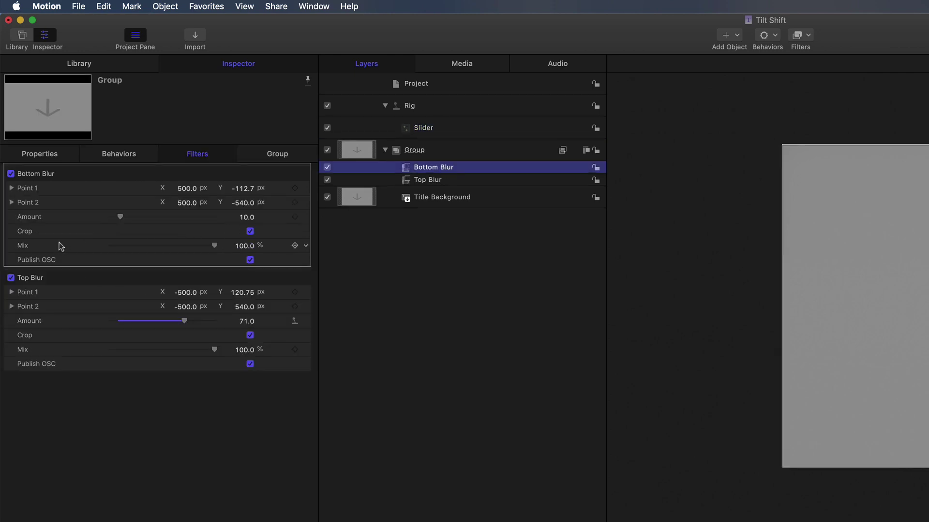
click(306, 219)
mouse_move(403, 351)
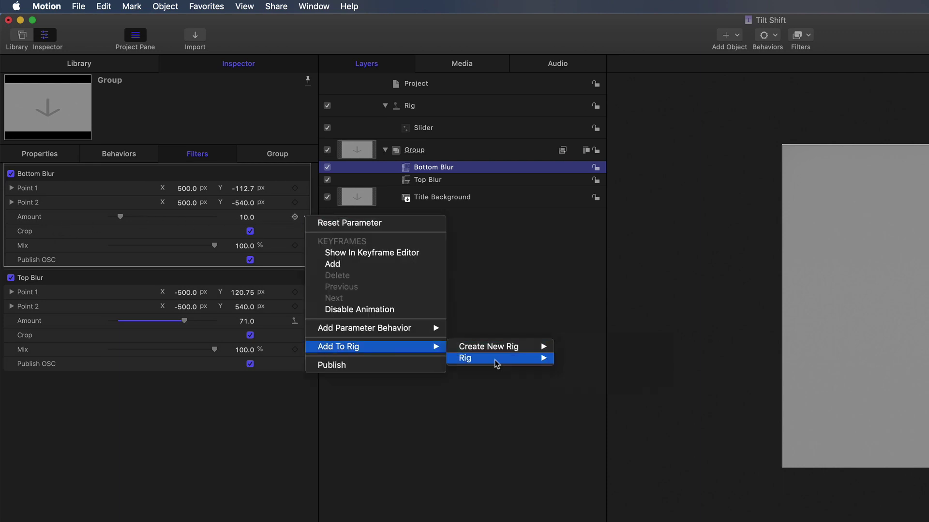
mouse_move(494, 360)
click(591, 359)
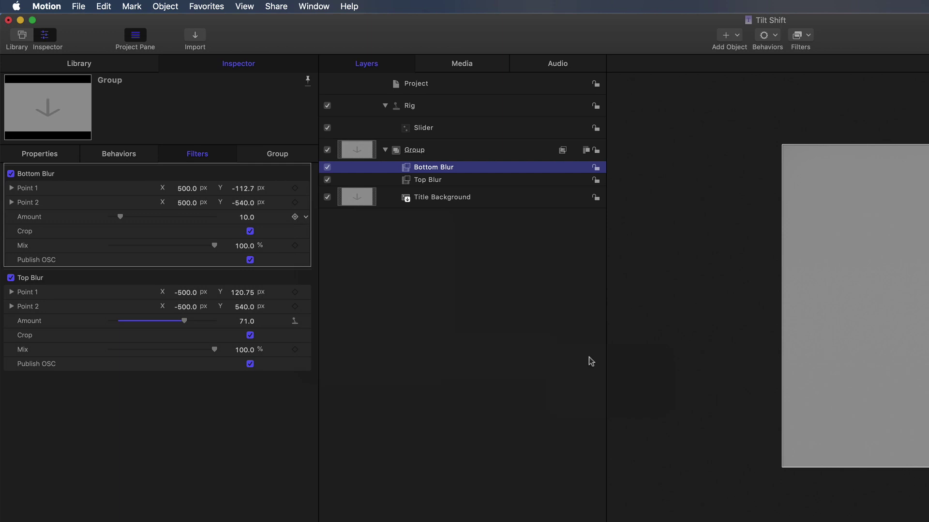
- Rename the Slider widget to 'Blur Amount'
double_click(426, 128)
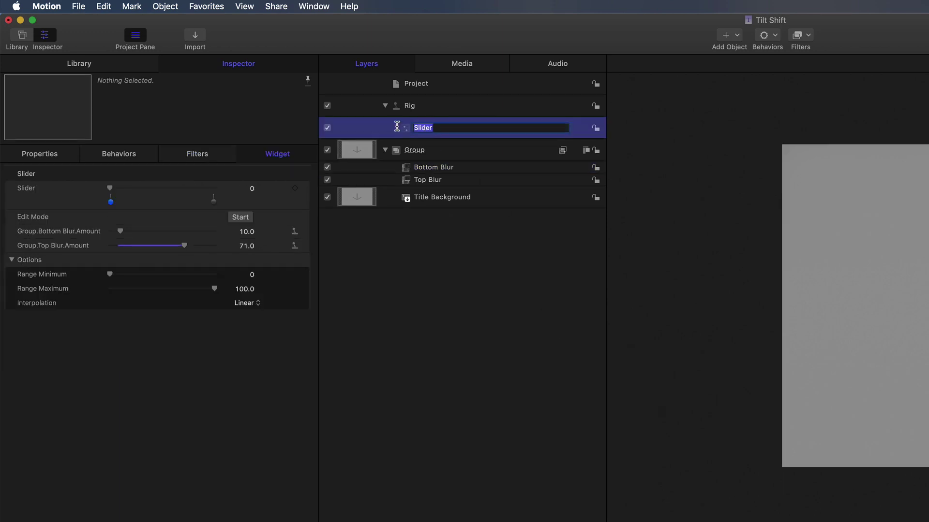
text(Blur Amount)
key(Return)
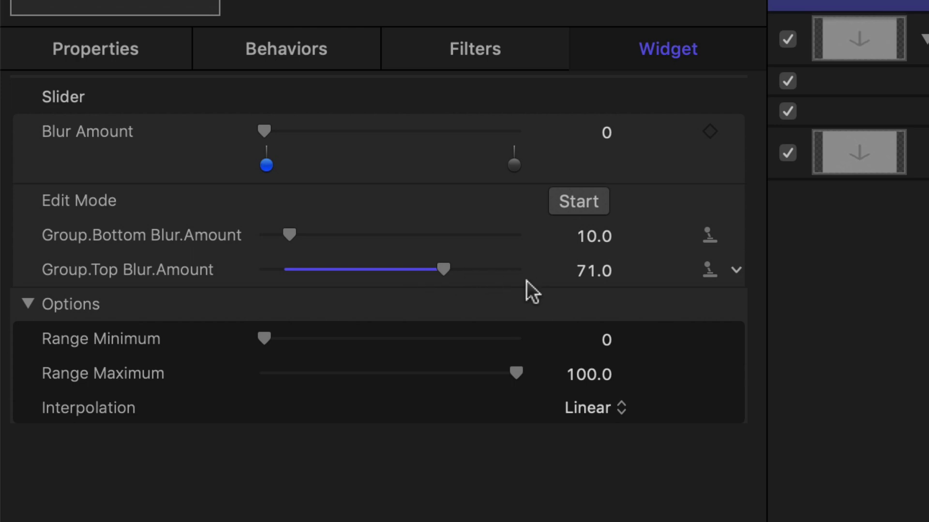
- Map the slider's 0–100 range to Top and Bottom Blur Amounts of 0 and 100
drag(268, 130, 538, 133)
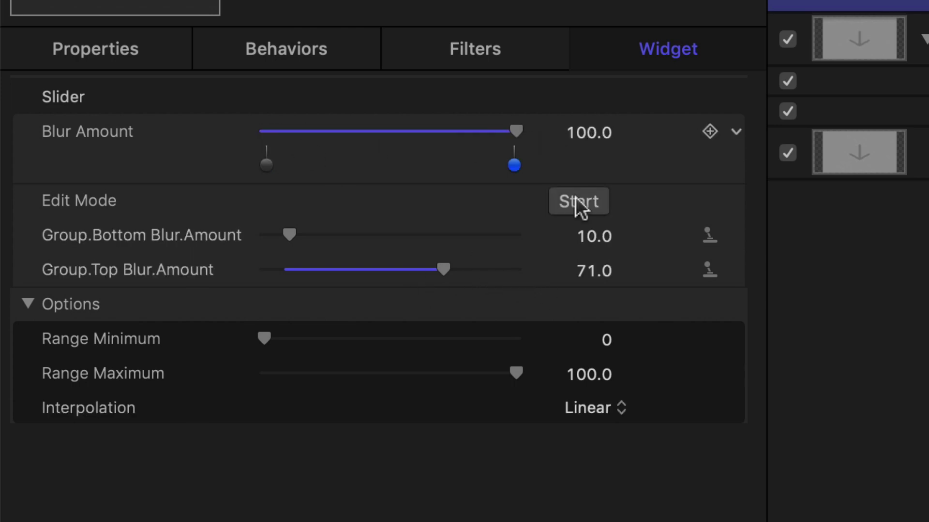
click(586, 231)
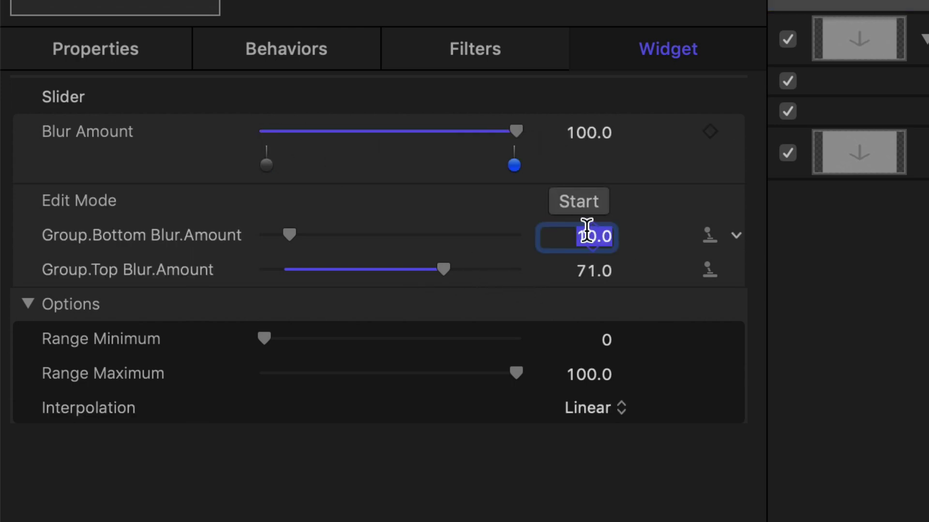
text(100)
key(Return)
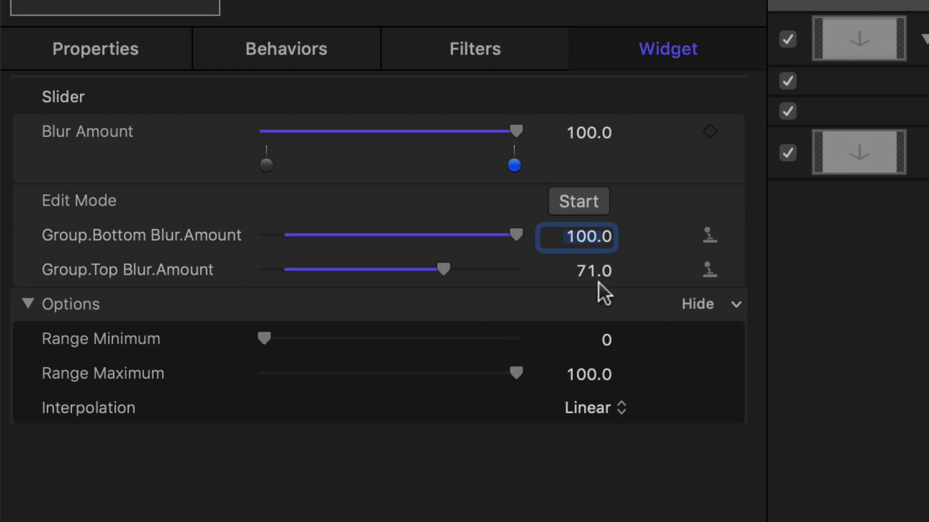
click(593, 270)
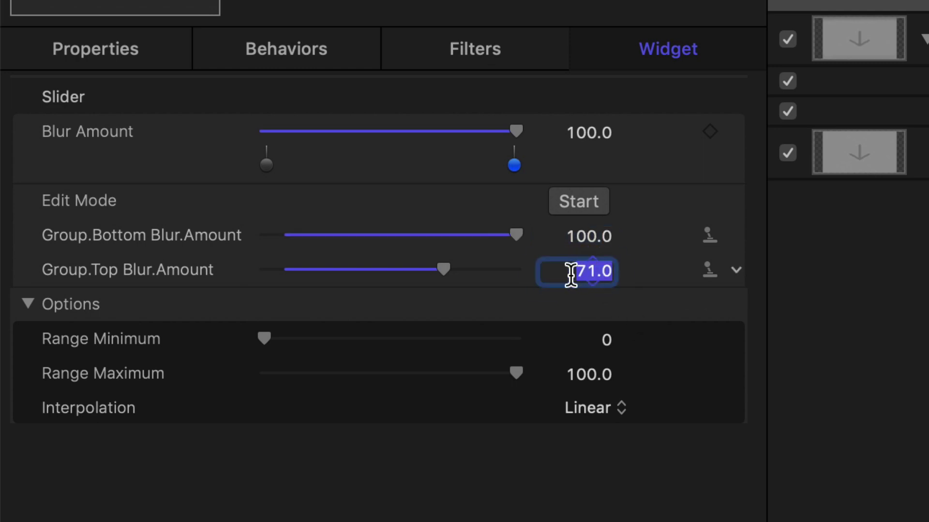
text(100)
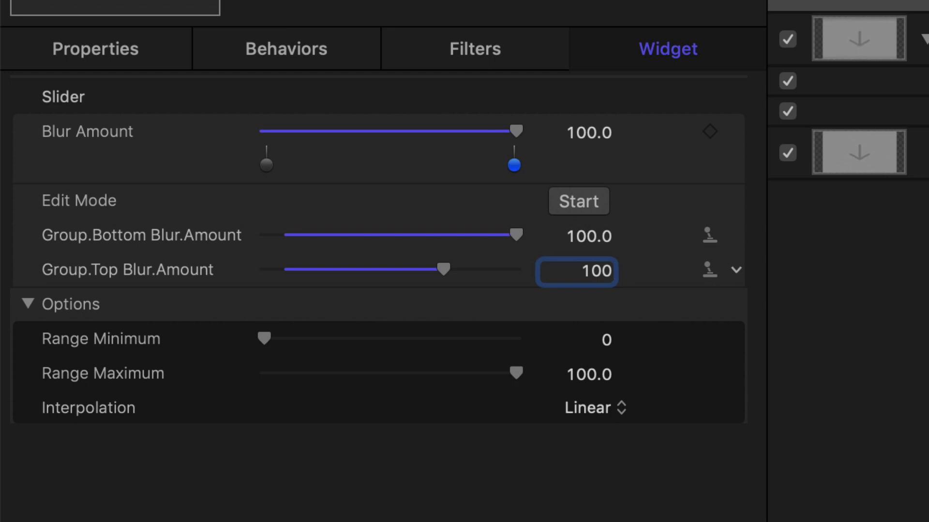
key(Return)
drag(487, 129, 249, 192)
drag(290, 235, 259, 236)
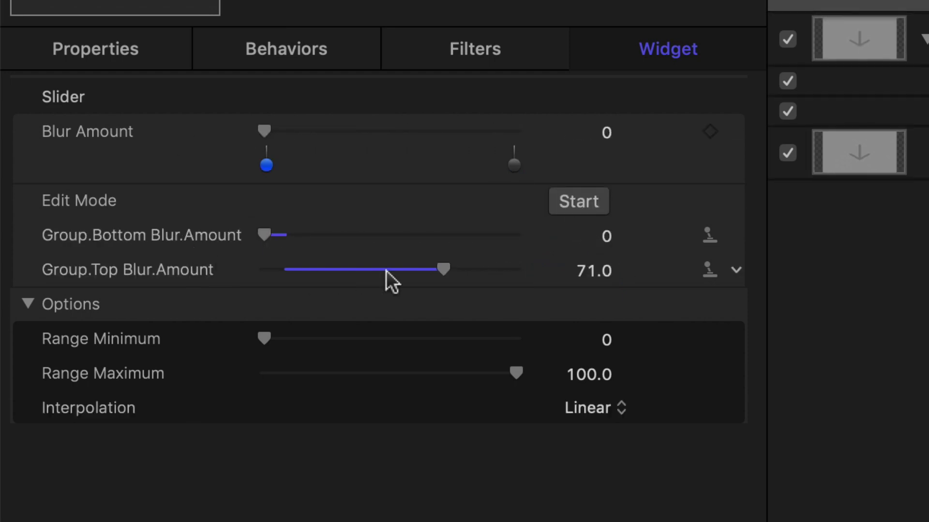
drag(441, 270, 251, 274)
- Test the rig, then set Blur Amount to 40
drag(264, 131, 357, 131)
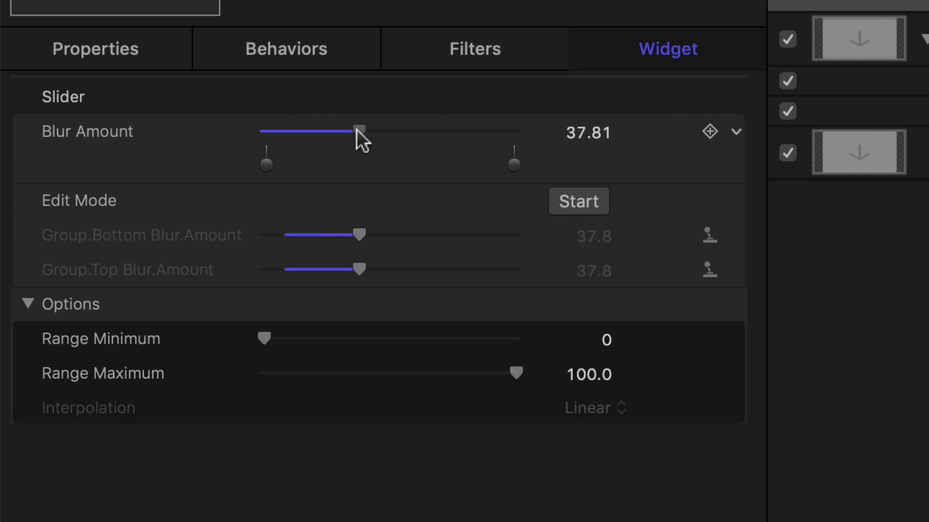
click(586, 126)
text(4)
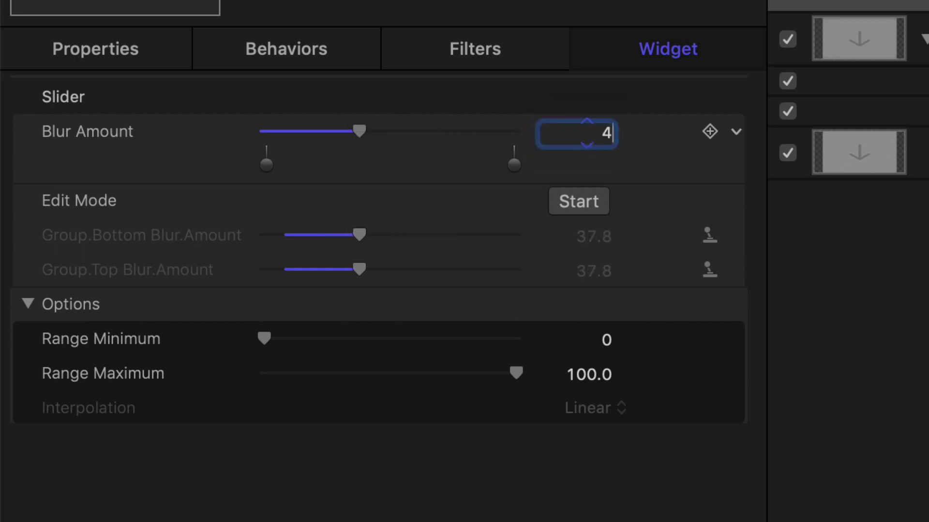
text(0)
key(Return)
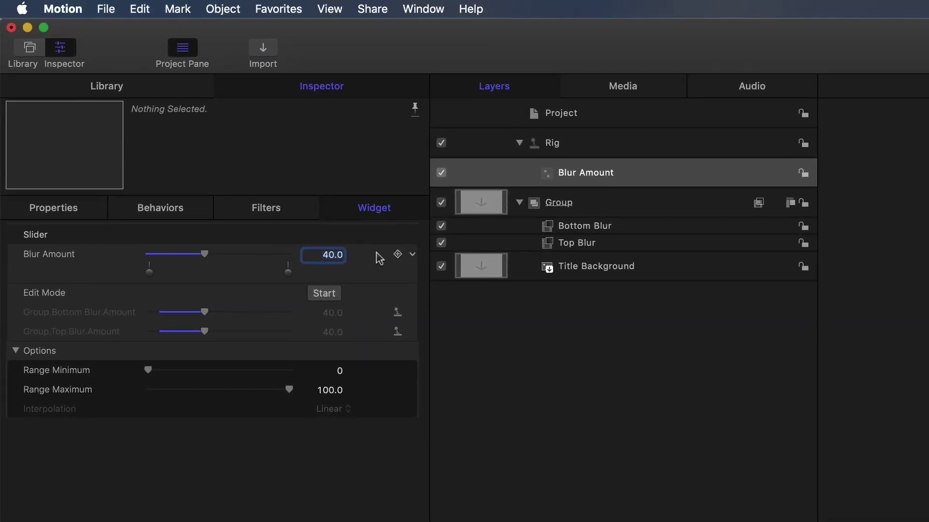
- Publish the Blur Amount slider parameter
click(412, 255)
mouse_move(468, 411)
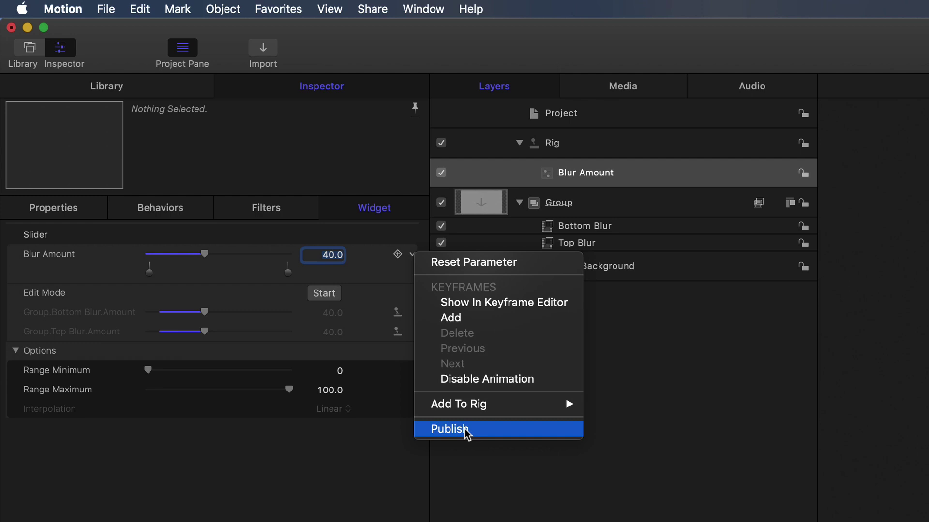
click(467, 430)
click(584, 114)
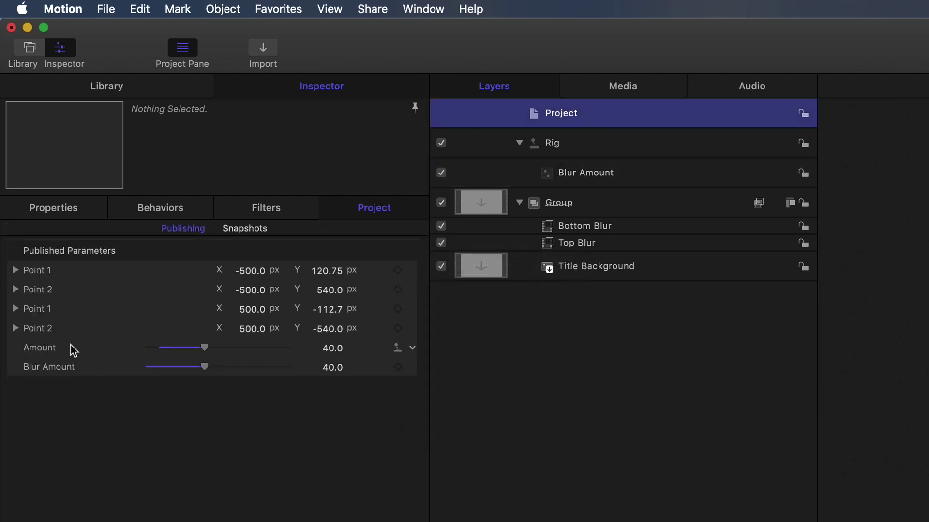
- Unpublish the redundant Amount parameter and move Blur Amount to the top of Published Parameters
click(411, 352)
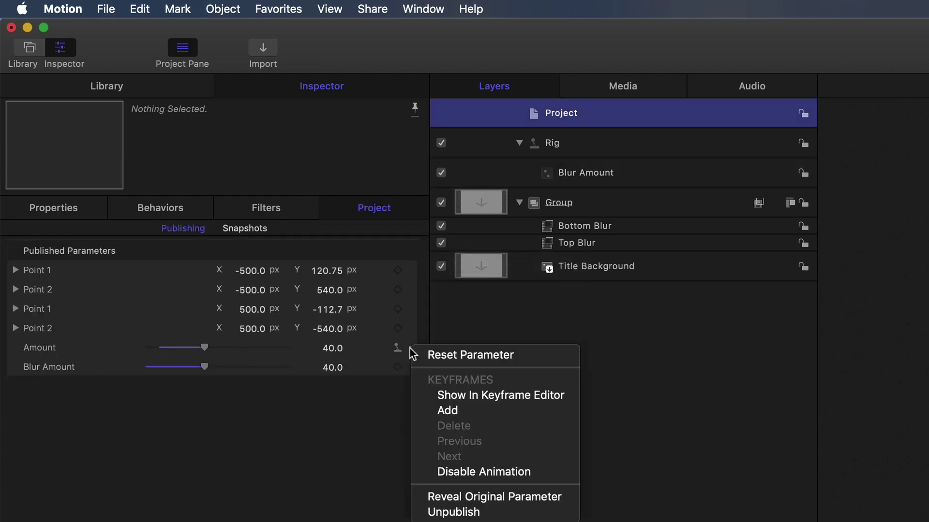
click(121, 341)
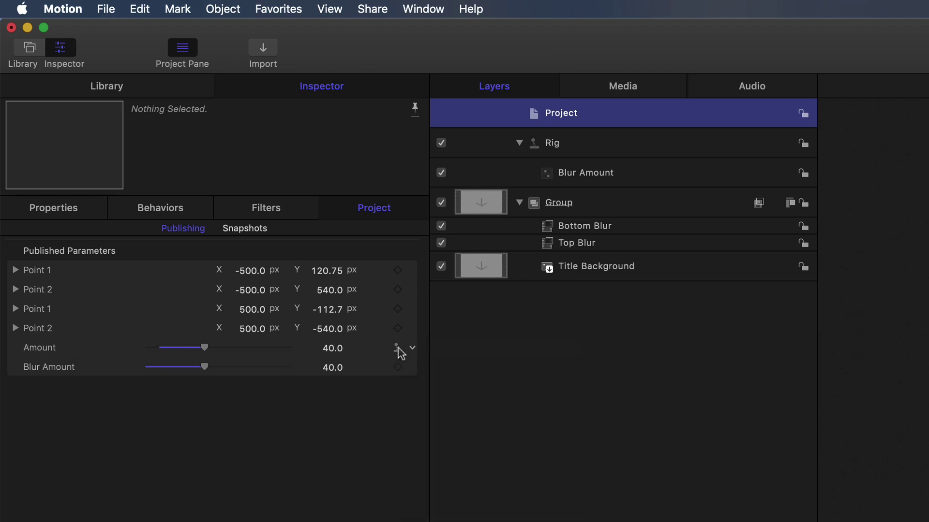
click(411, 352)
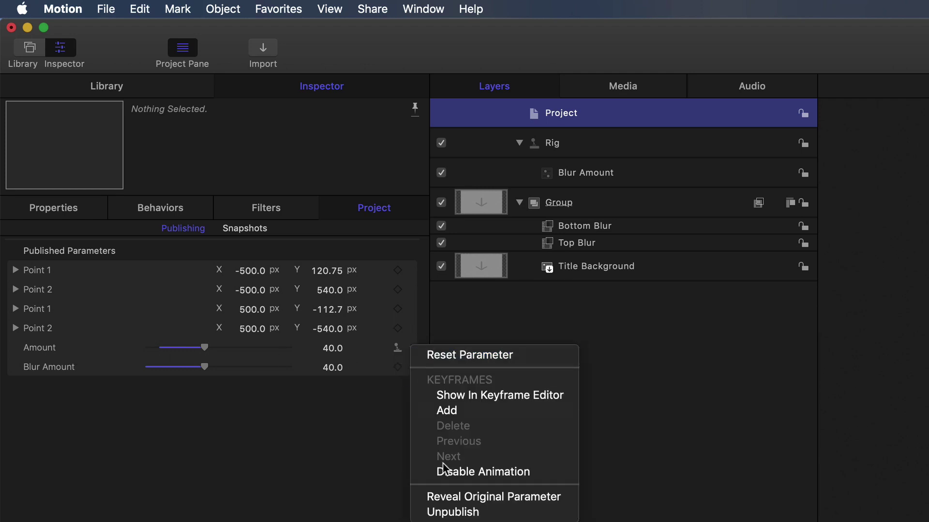
click(439, 512)
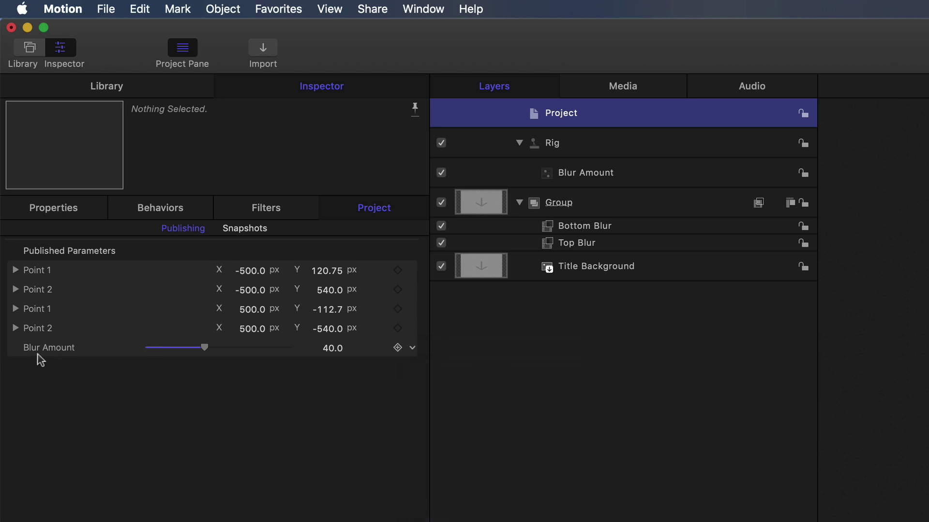
drag(30, 351, 37, 276)
click(612, 116)
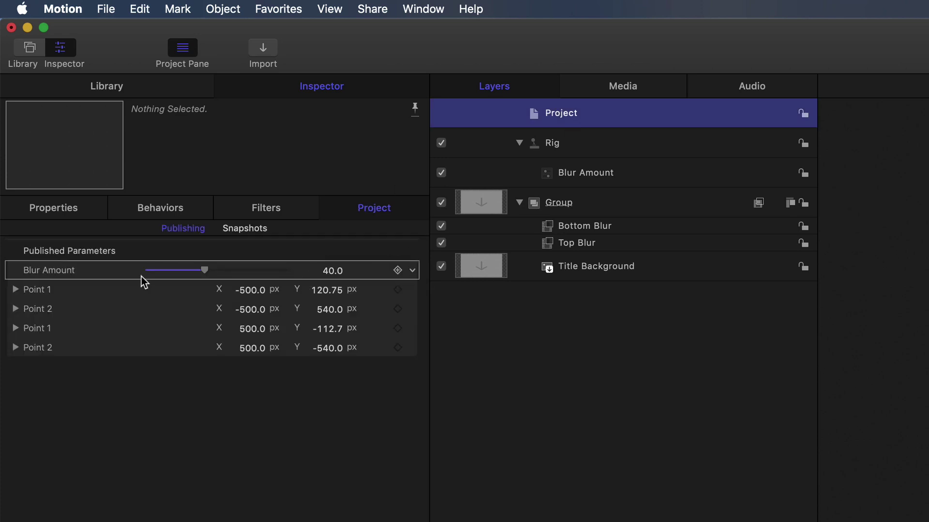
click(604, 175)
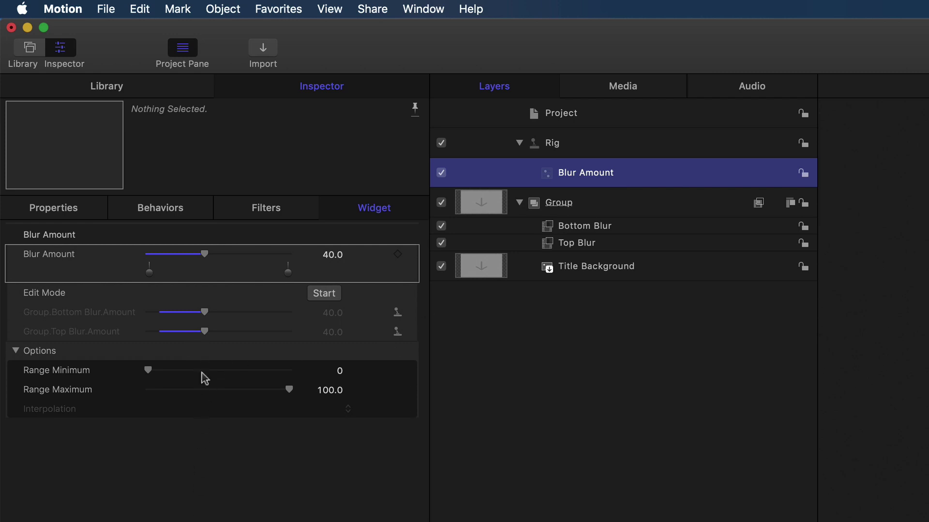
- Test the Blur Amount slider, undo back to 40.0, and save the Motion project
mouse_move(207, 252)
mouse_down()
mouse_move(152, 255)
mouse_move(197, 260)
mouse_up()
key(super+z)
click(581, 125)
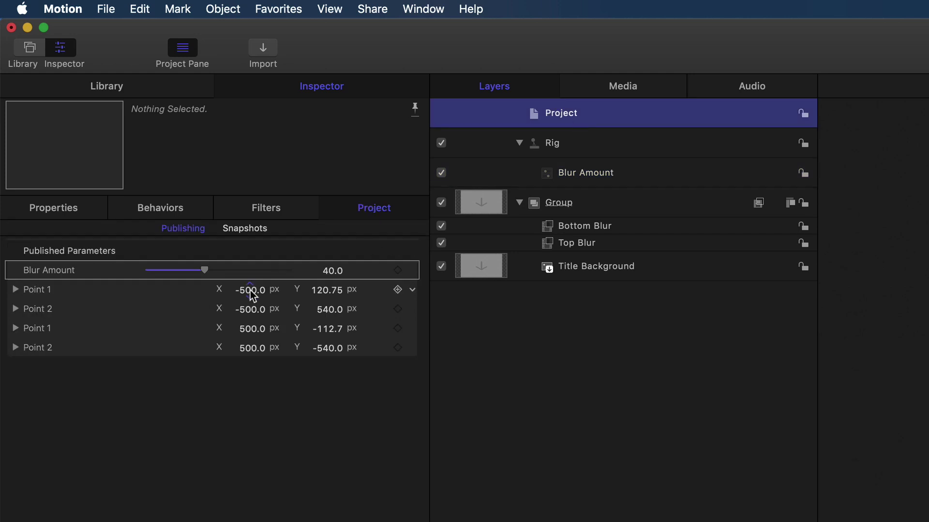
click(108, 9)
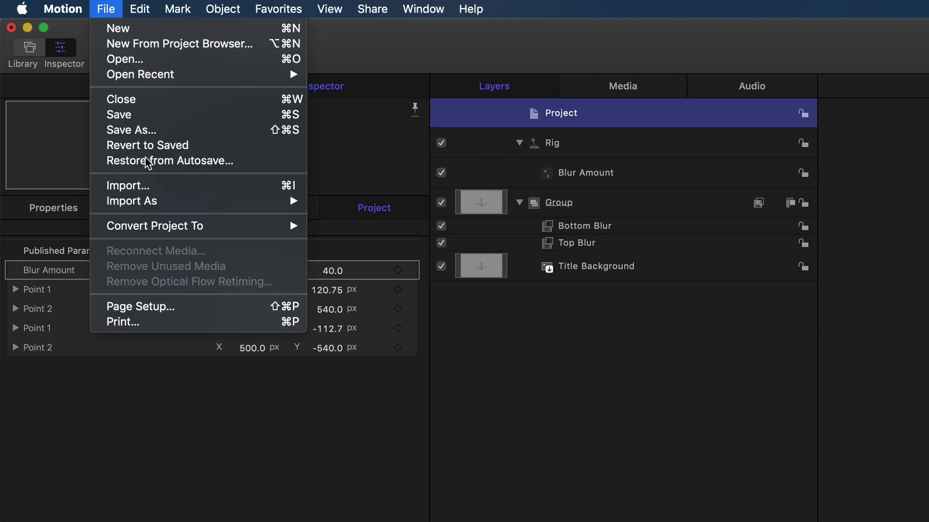
click(138, 117)
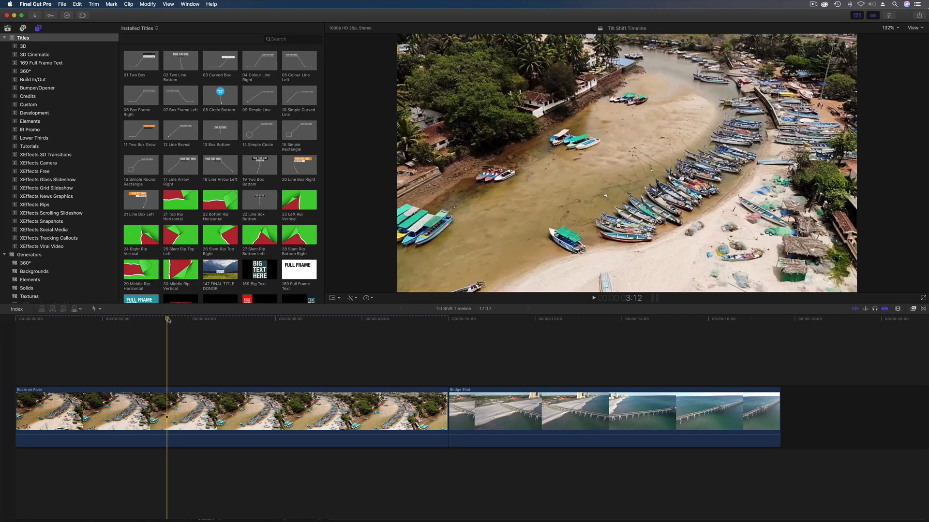
- Show the Tutorials titles and mark the whole Boats on River clip as a range
drag(168, 320, 677, 319)
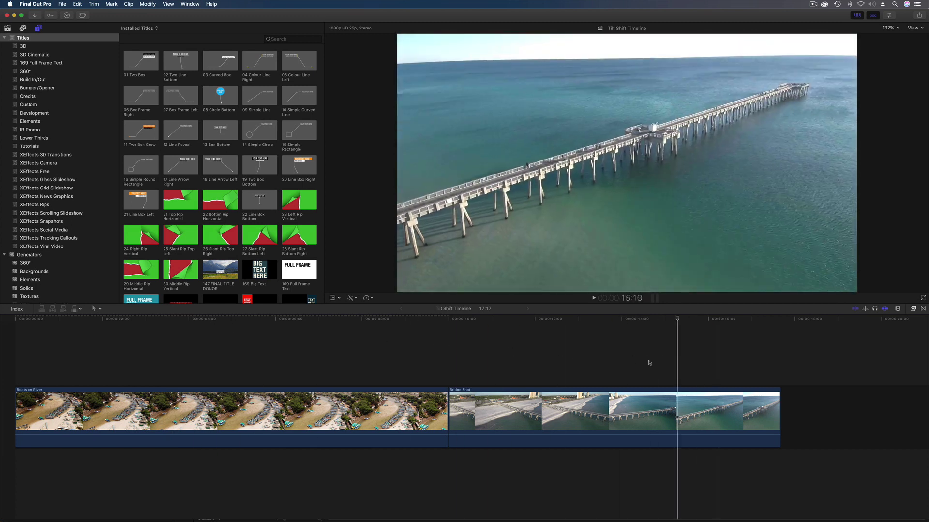
click(240, 369)
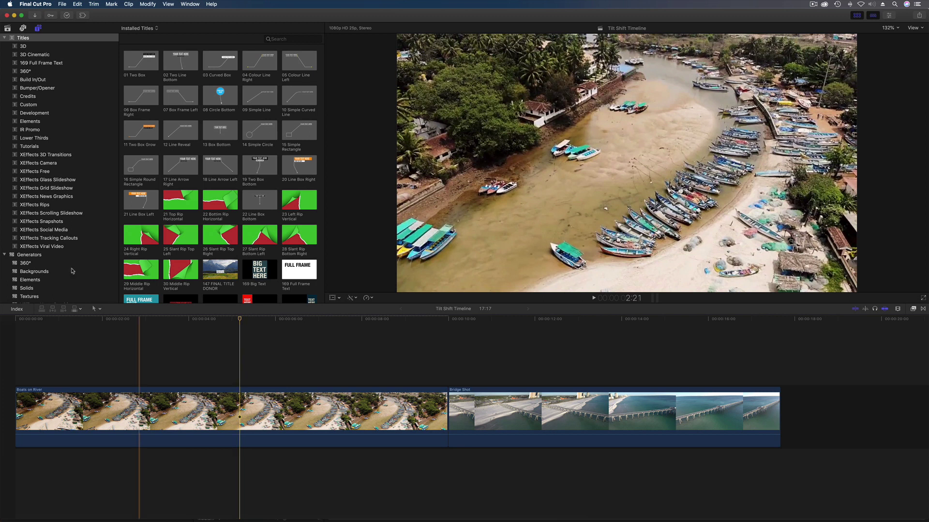
click(29, 146)
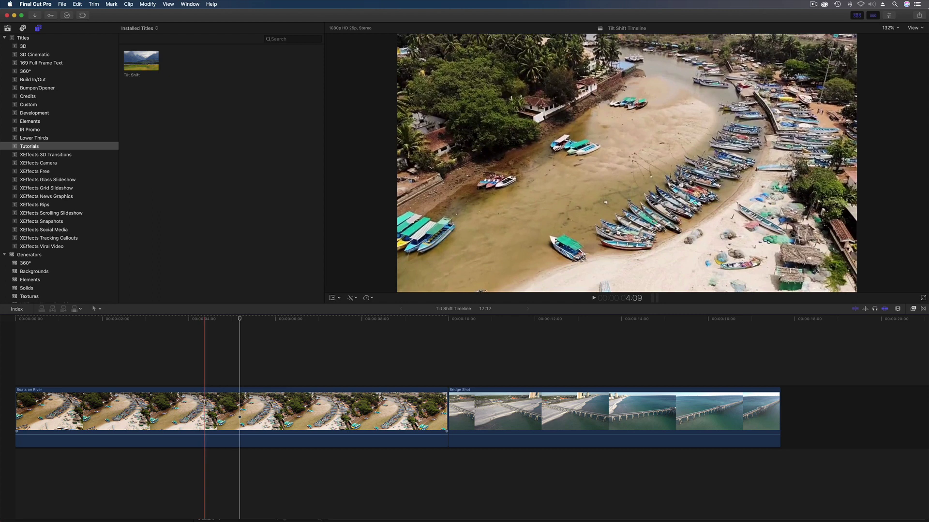
click(209, 395)
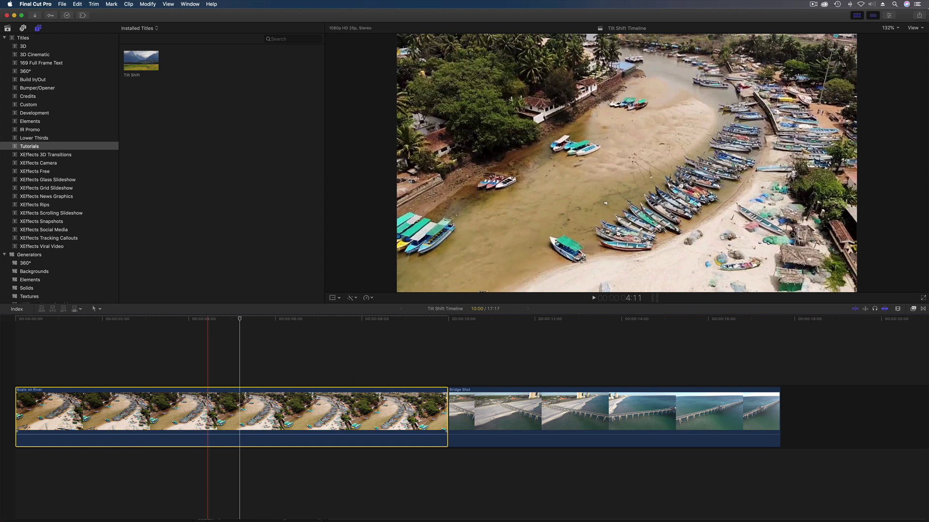
key(x)
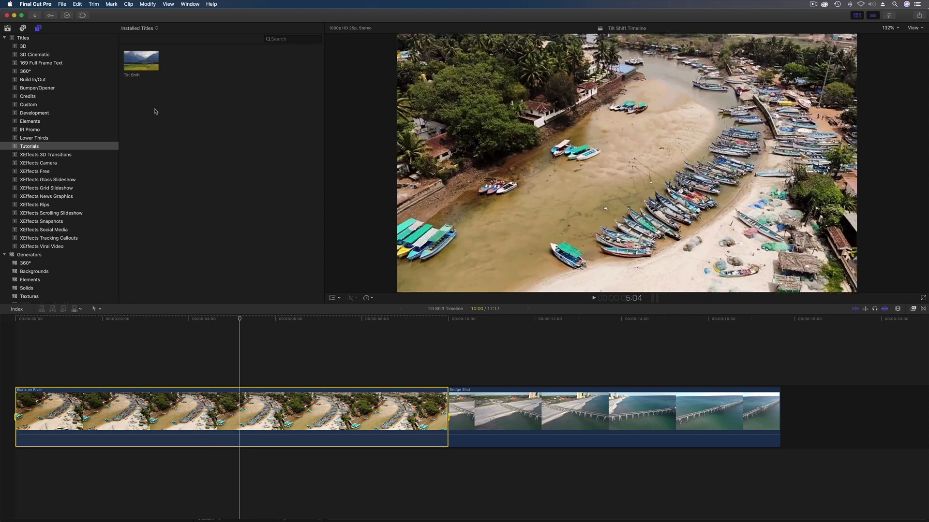
- Connect the Tilt Shift title above the Boats on River range and inspect its parameters
click(141, 60)
key(q)
click(172, 351)
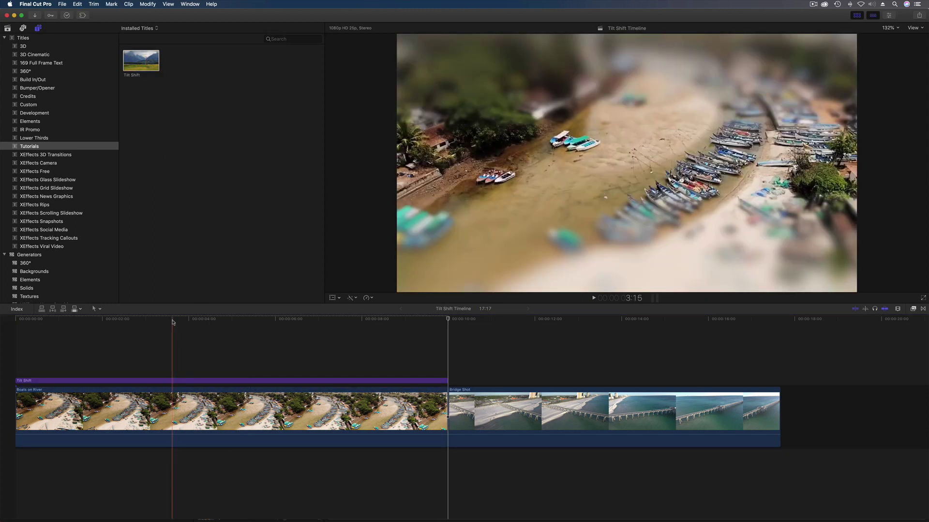
click(168, 381)
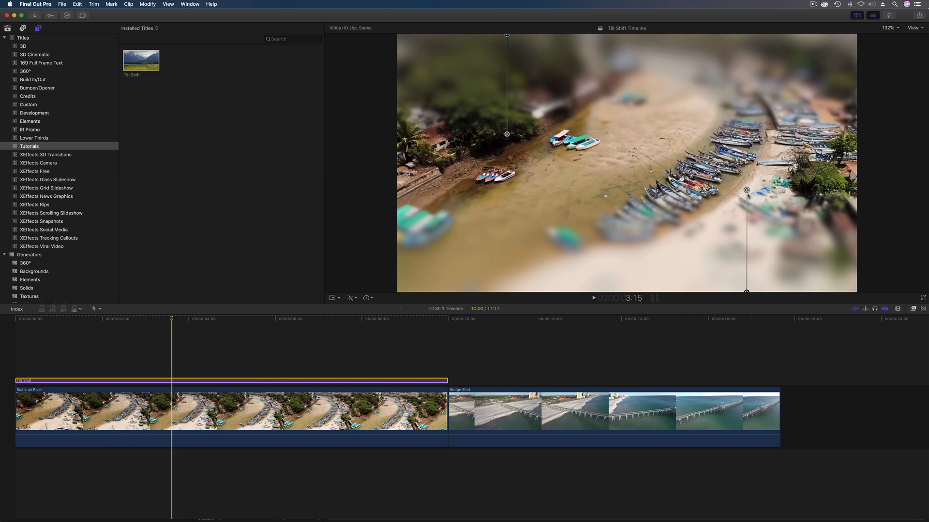
key(super+4)
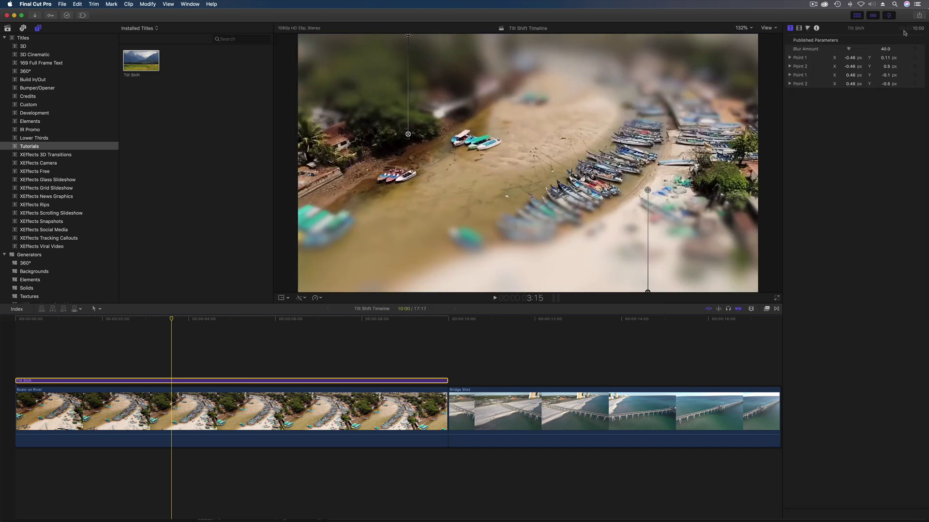
- Lower Blur Amount to 20.47 and reposition the upper and lower blur points around the boats
drag(848, 49, 842, 50)
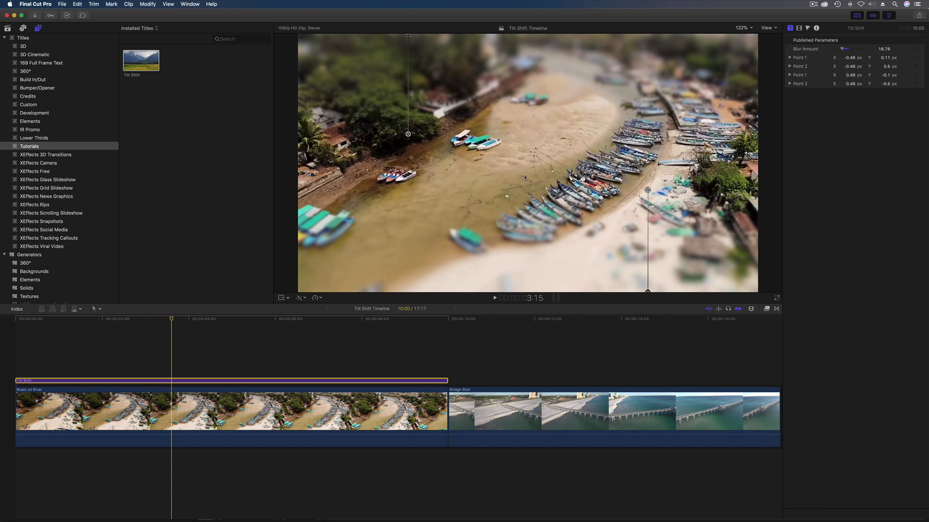
mouse_move(408, 134)
mouse_down()
mouse_move(387, 137)
mouse_move(411, 134)
mouse_up()
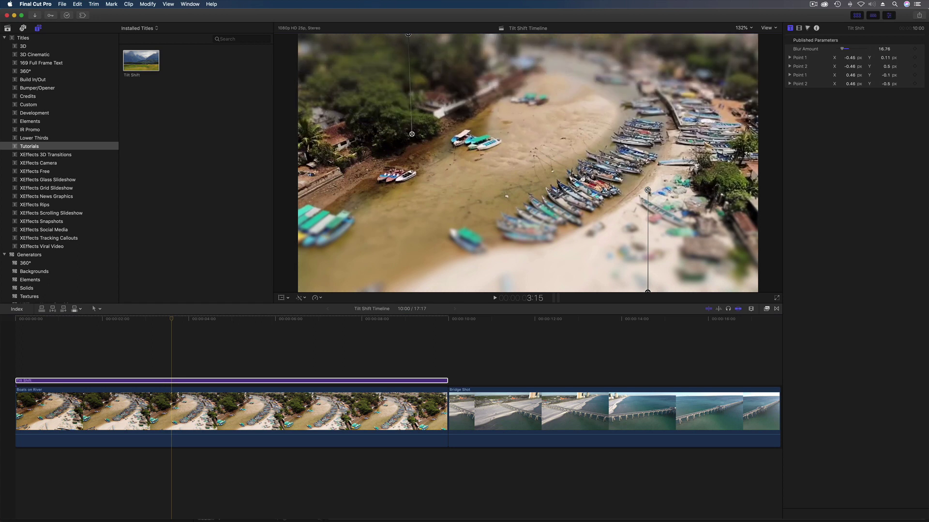
mouse_move(647, 190)
mouse_down()
mouse_move(645, 220)
mouse_move(646, 188)
mouse_up()
drag(412, 134, 408, 122)
drag(844, 49, 844, 49)
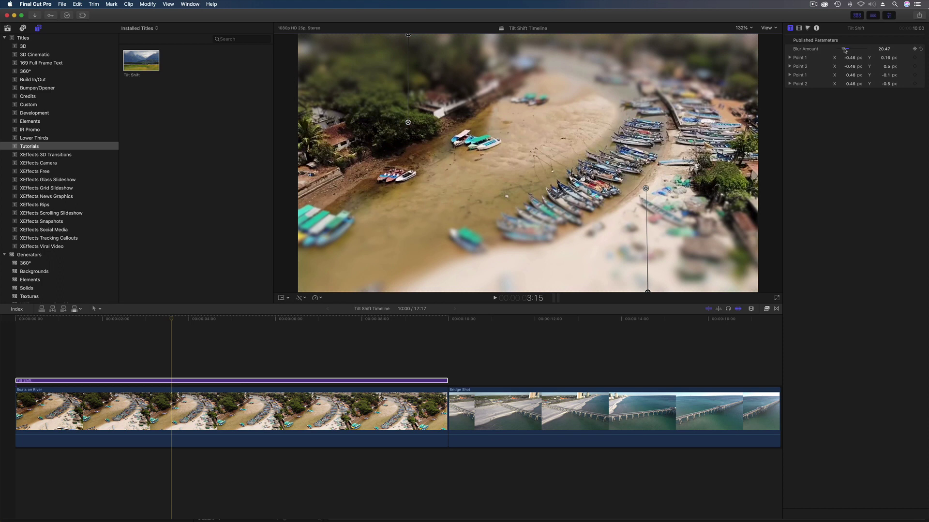
- Add a second Tilt Shift title over Bridge Shot and reposition its upper and lower blur points
click(628, 414)
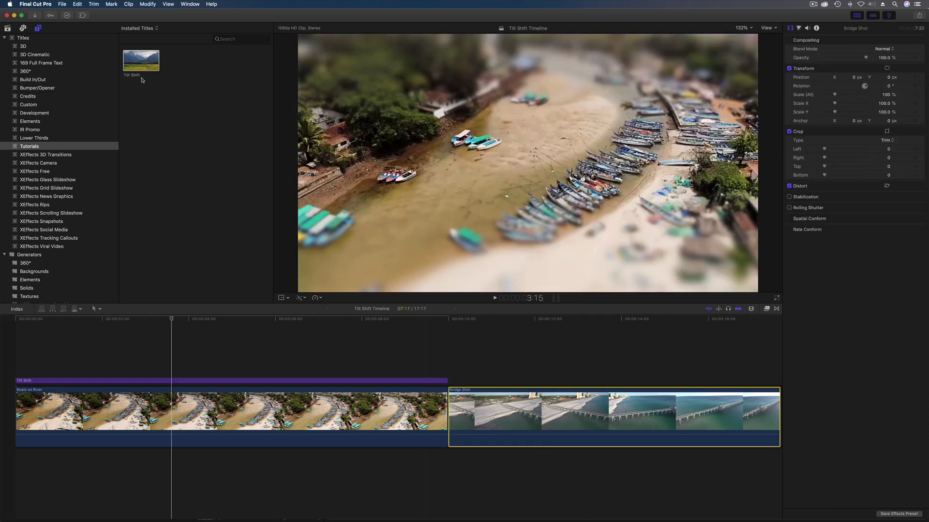
drag(481, 321, 497, 322)
click(497, 321)
mouse_move(408, 134)
mouse_down()
mouse_move(410, 105)
mouse_move(434, 108)
mouse_move(414, 123)
mouse_up()
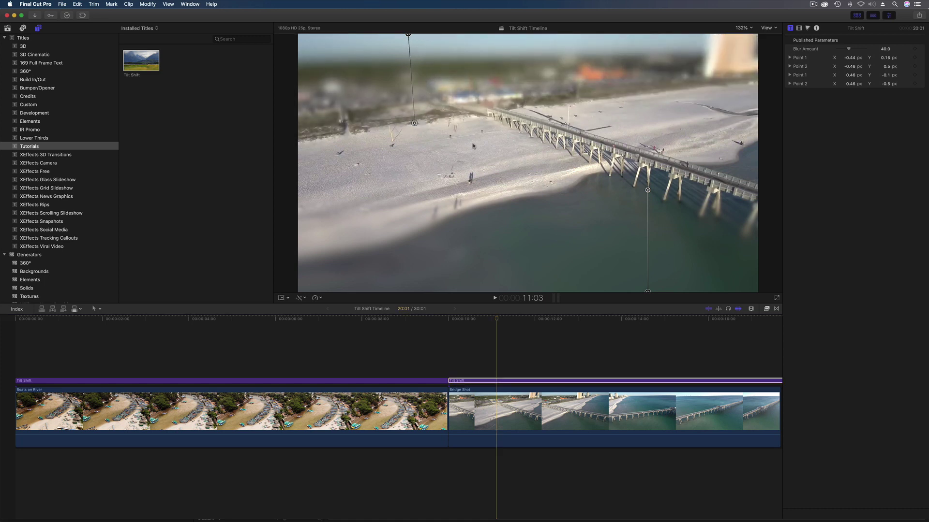
drag(647, 190, 594, 182)
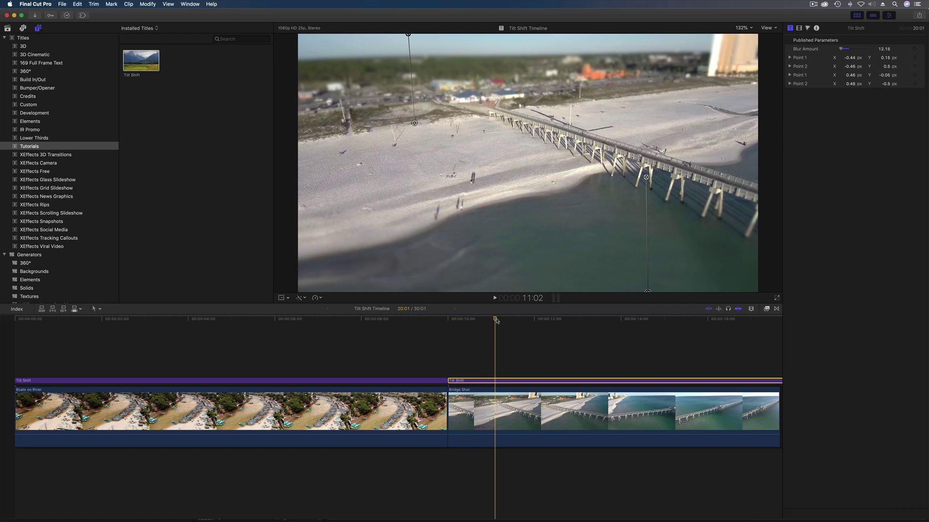
key(super+5)
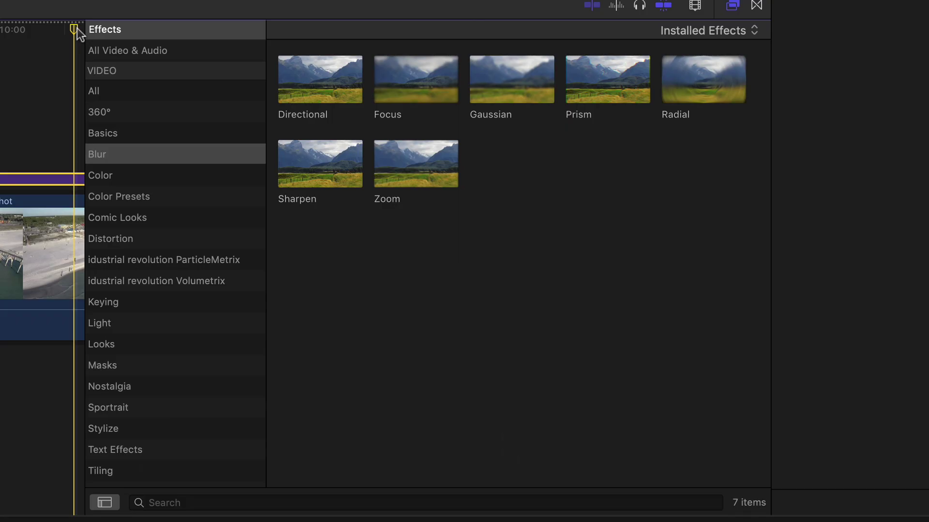